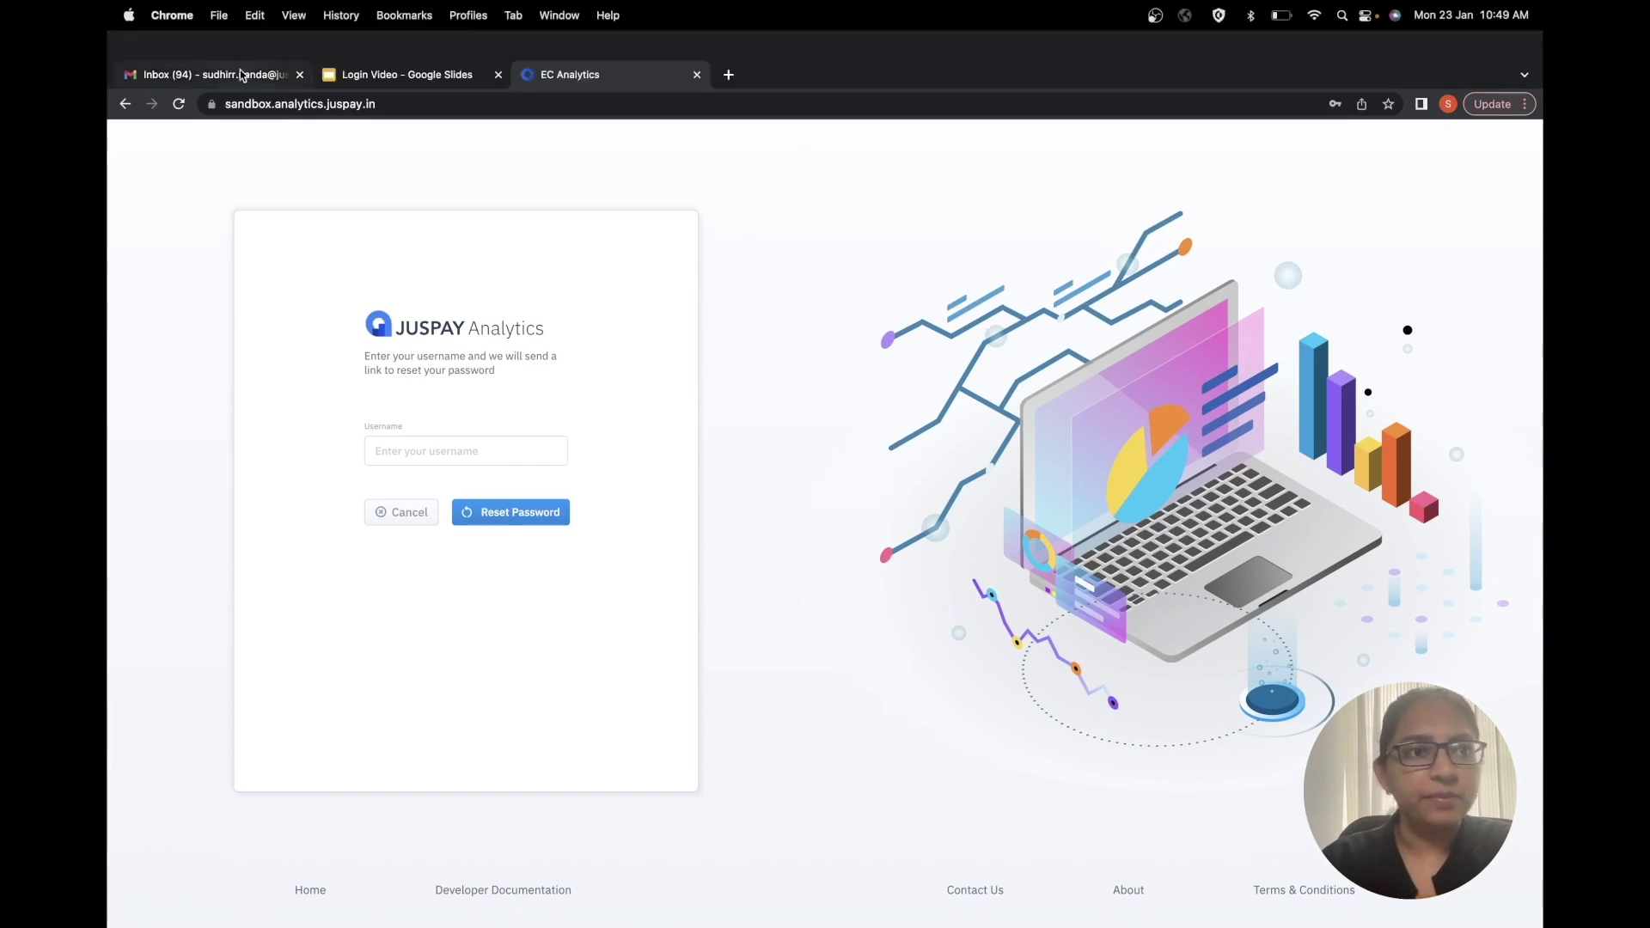
# Step: Open the Juspay Integration welcome email in Gmail and copy the username demo_merchant
pyautogui.click(213, 73)
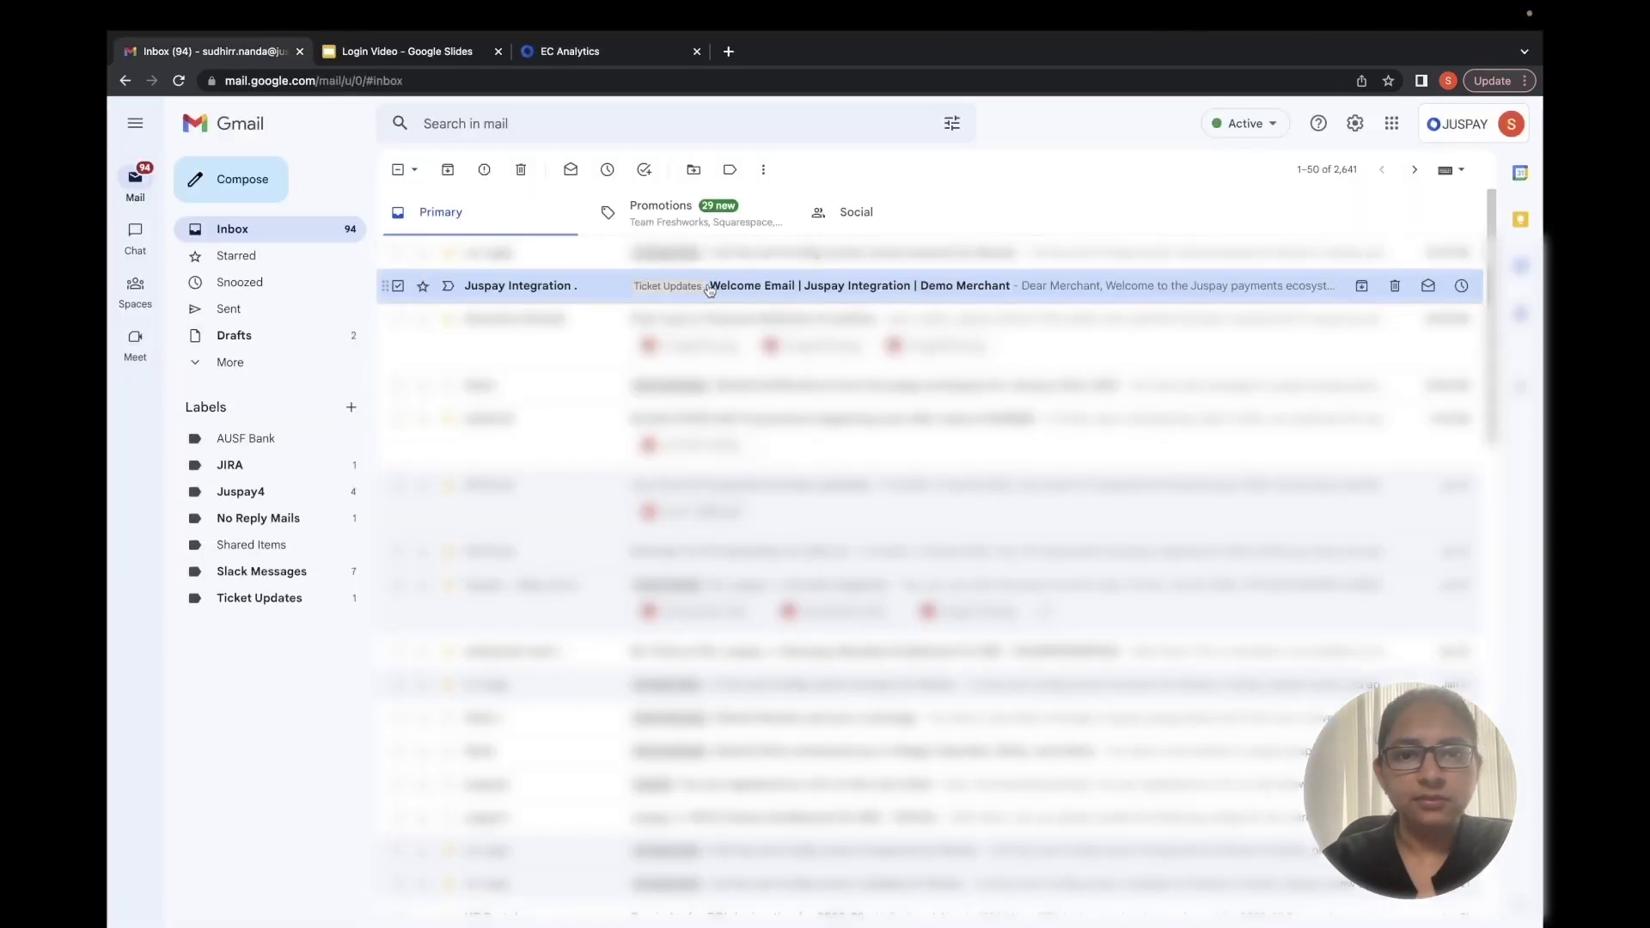
pyautogui.click(882, 292)
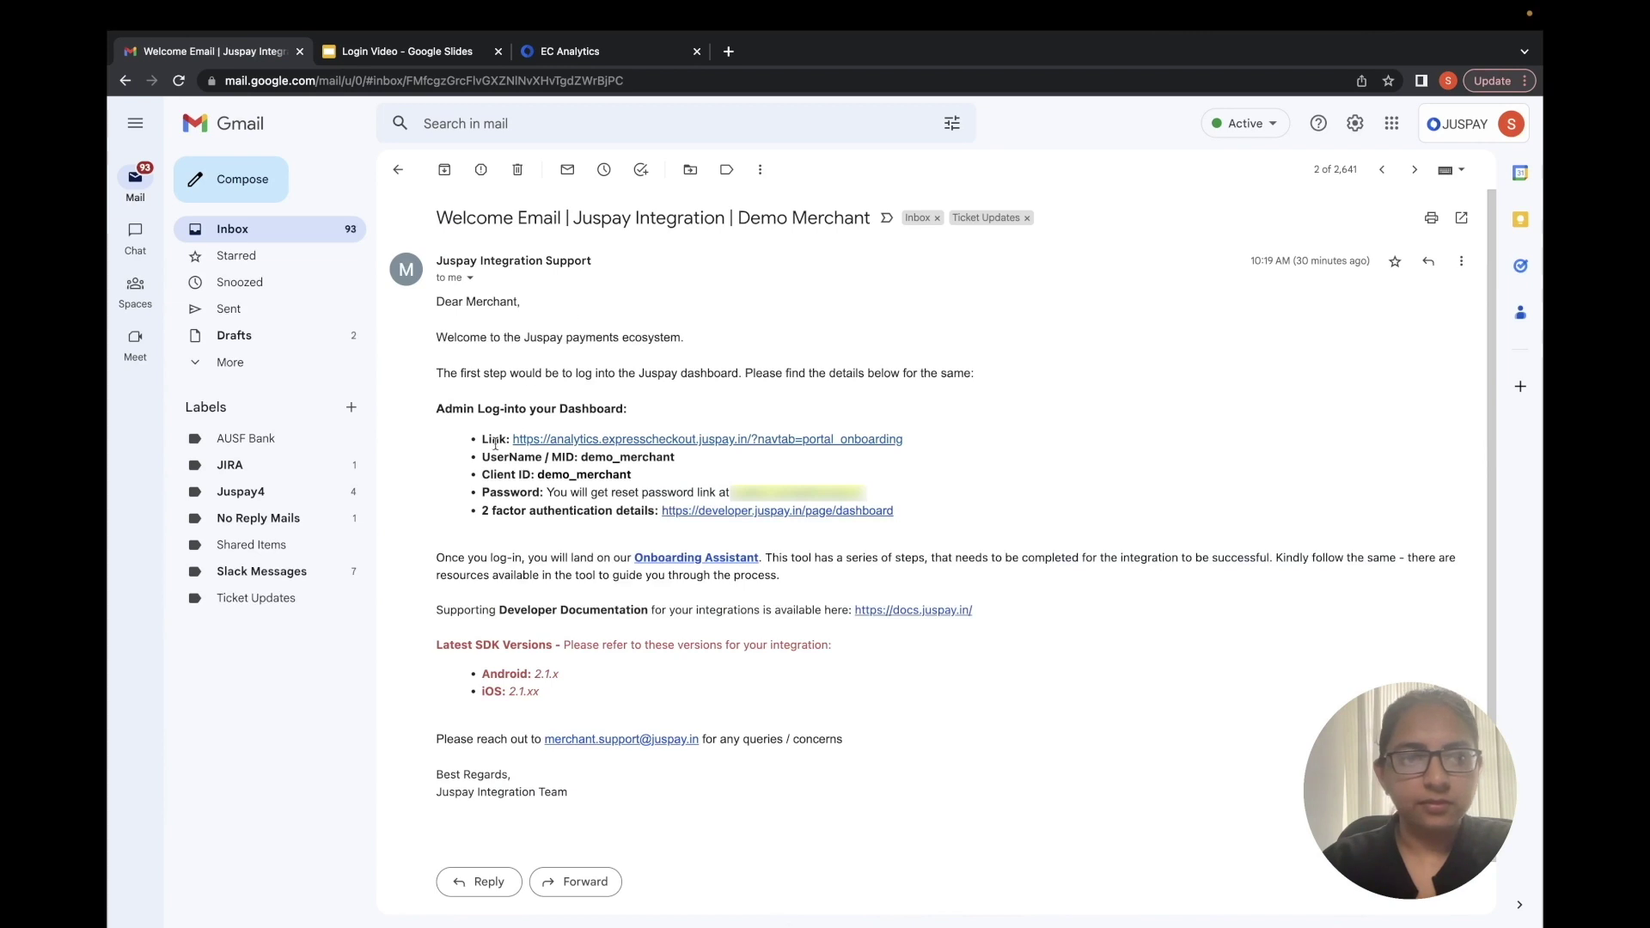
pyautogui.moveTo(483, 440); pyautogui.dragTo(925, 446)
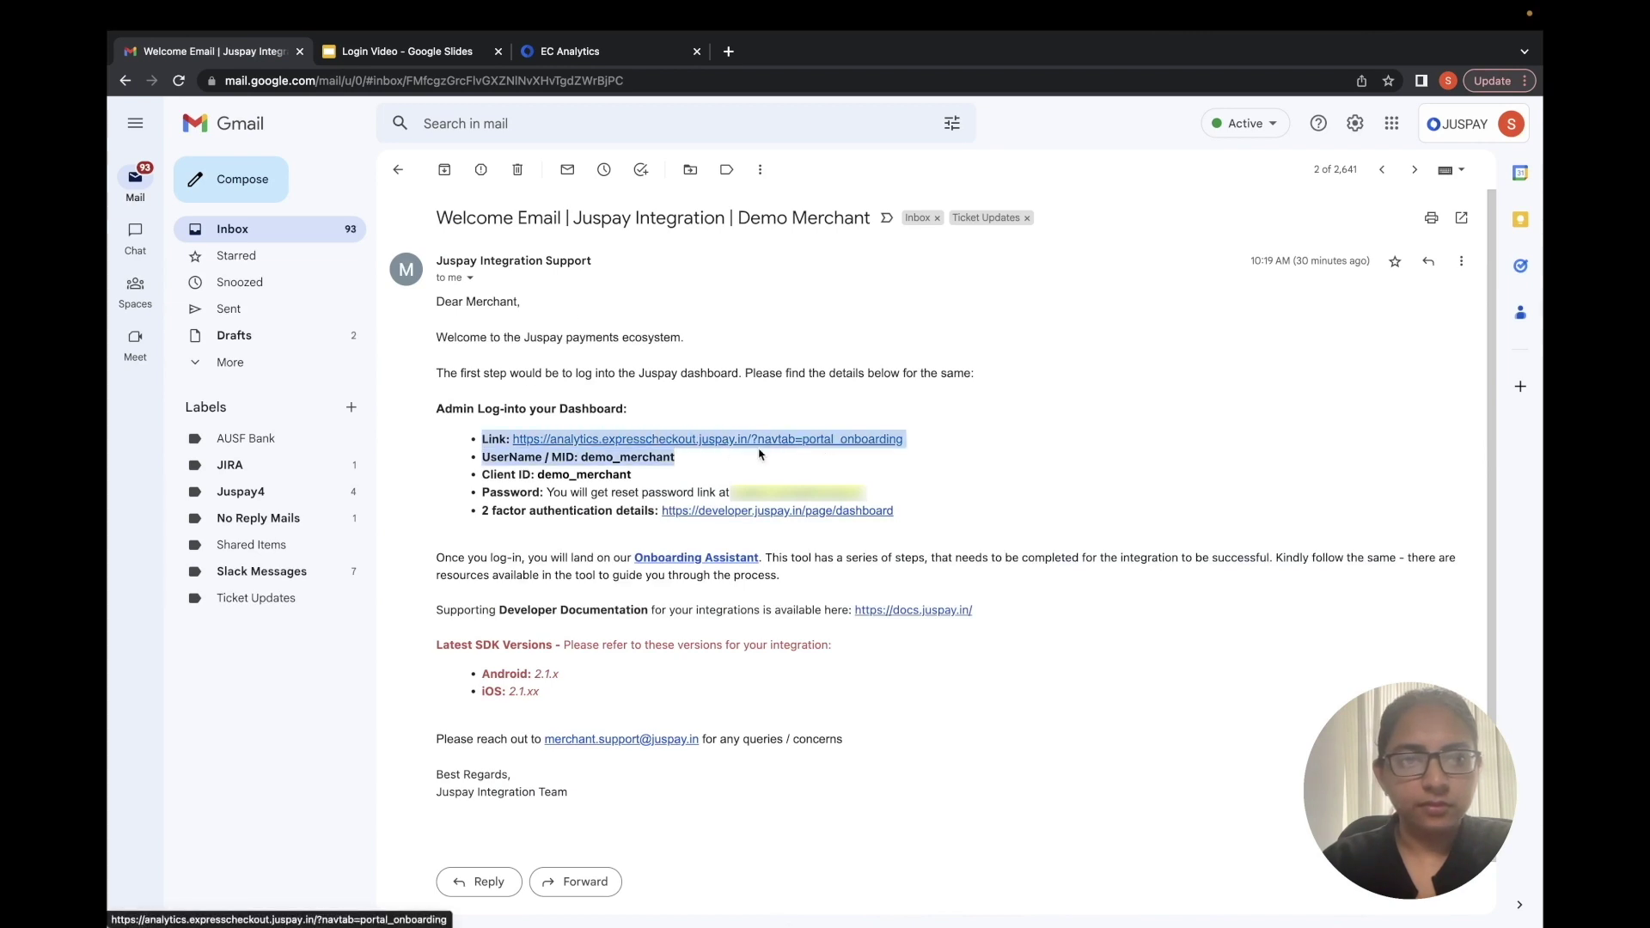
pyautogui.click(923, 447)
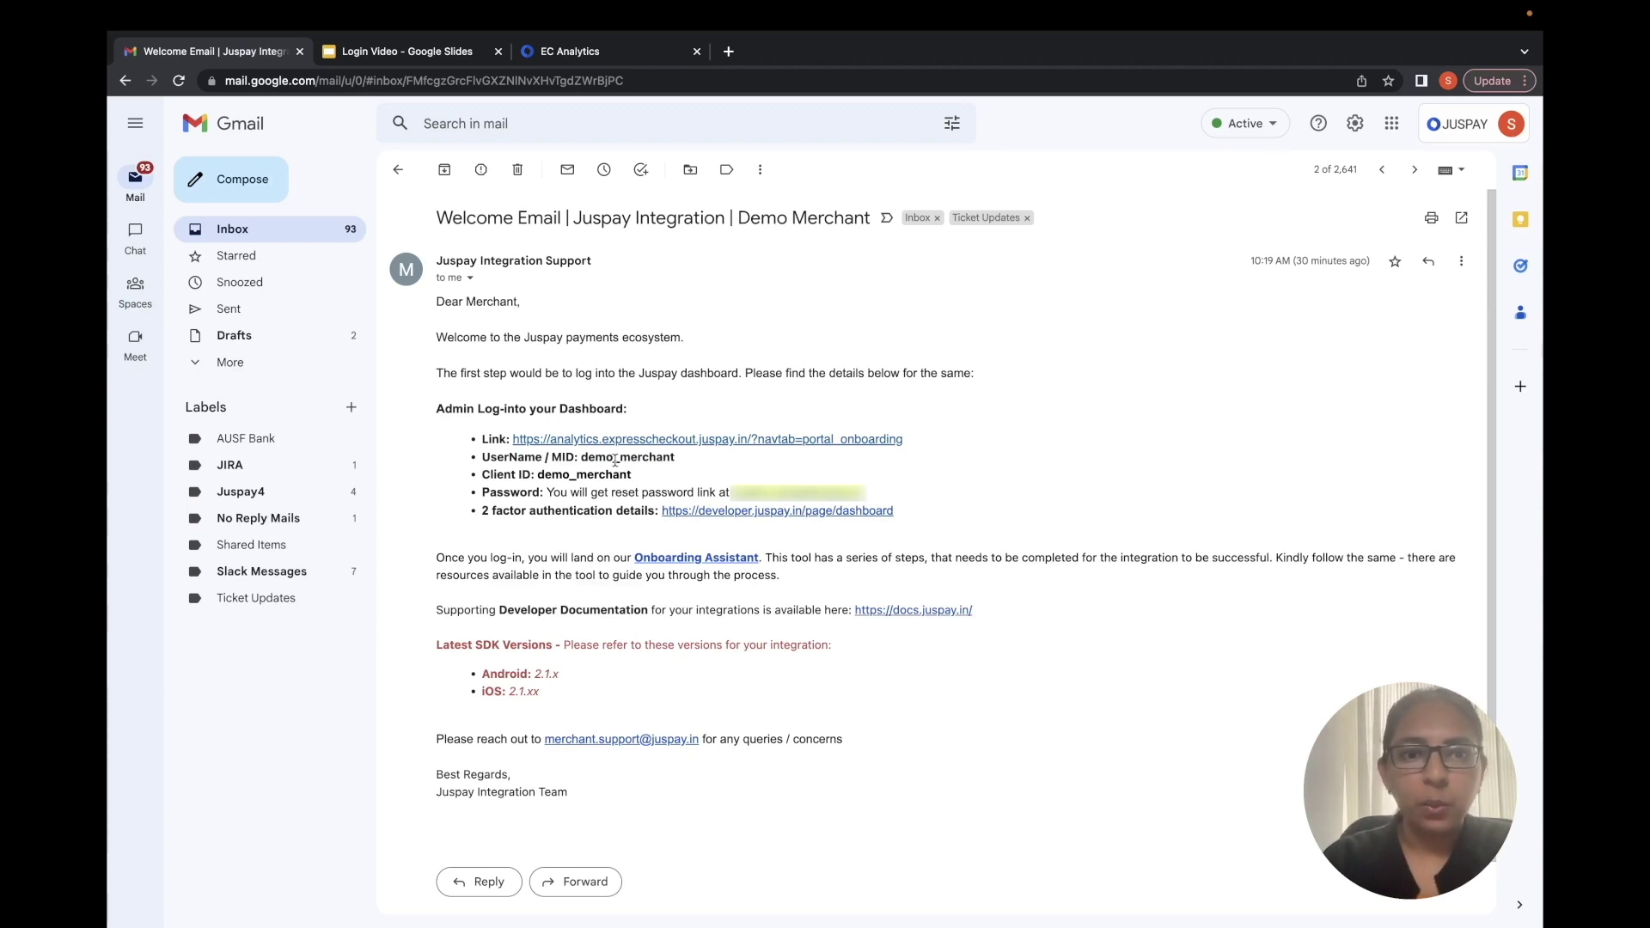
pyautogui.moveTo(577, 456); pyautogui.dragTo(691, 462)
pyautogui.hotkey('ctrl', 'c')
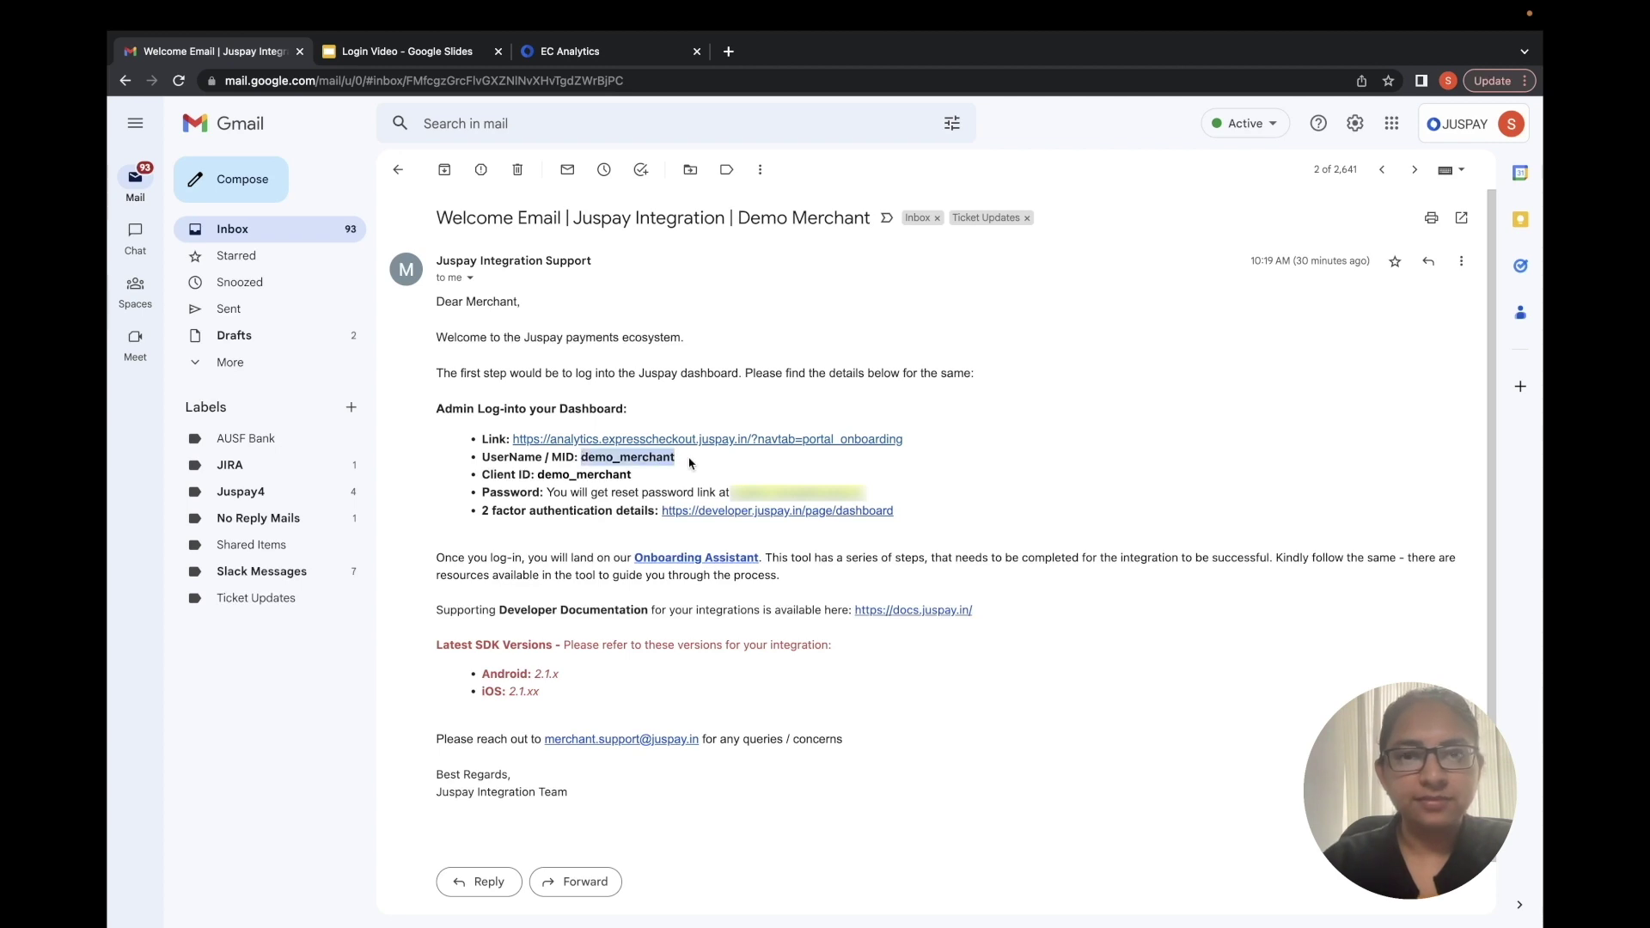
# Step: Paste demo_merchant into the Username field on the EC Analytics tab and request a reset
pyautogui.click(606, 51)
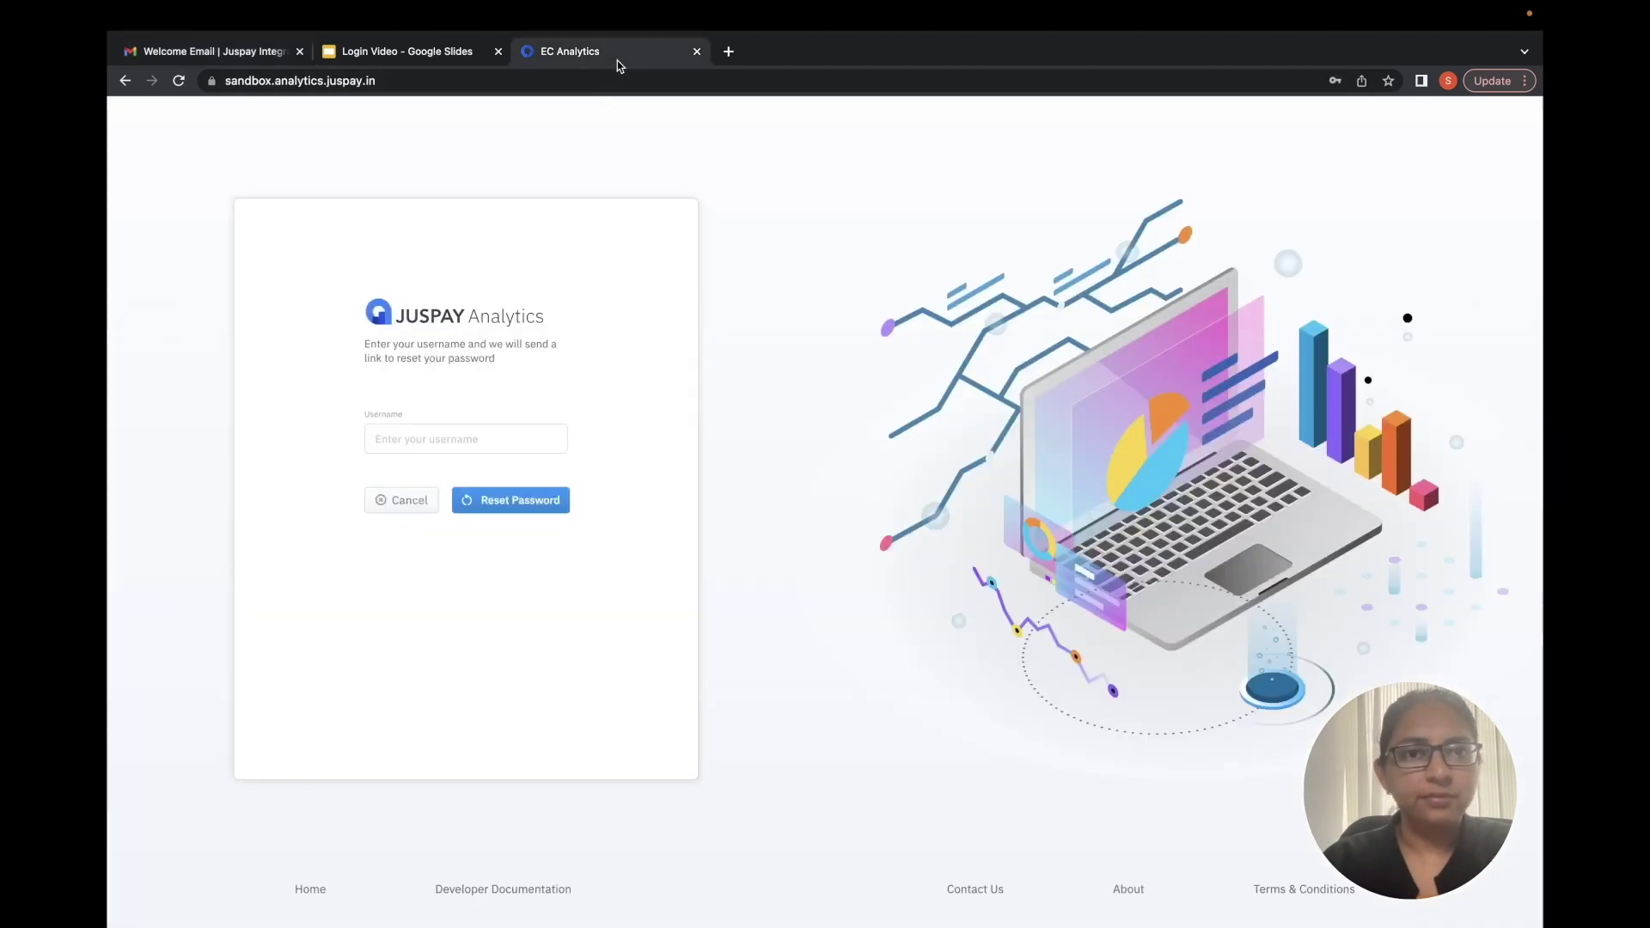
pyautogui.click(486, 439)
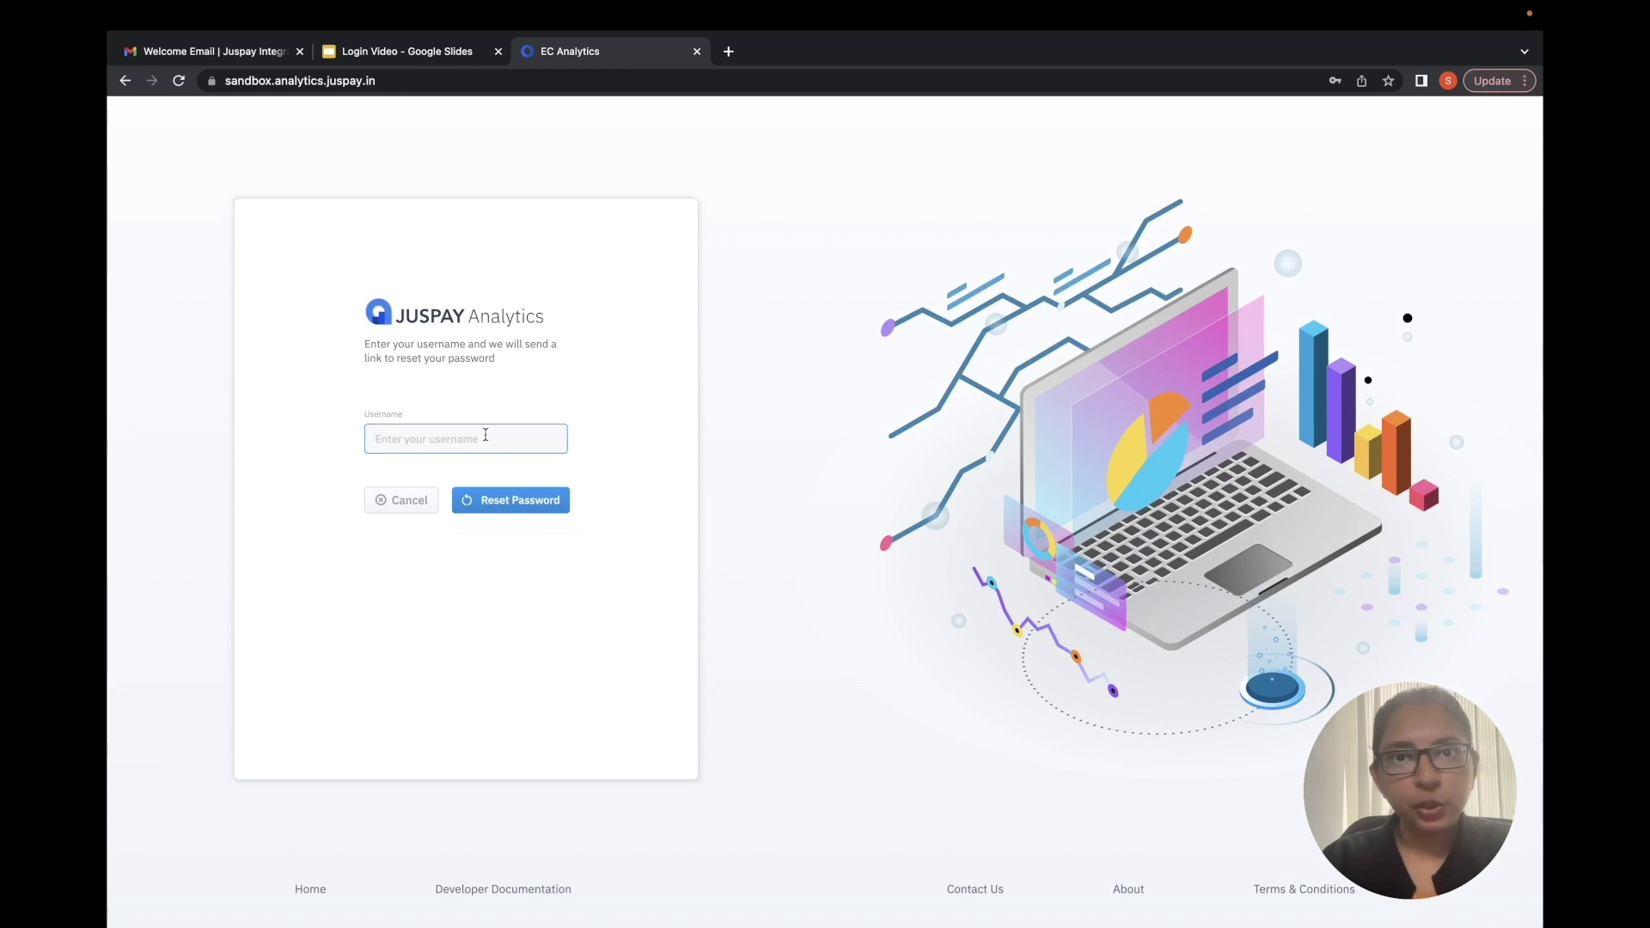
pyautogui.hotkey('ctrl', 'v')
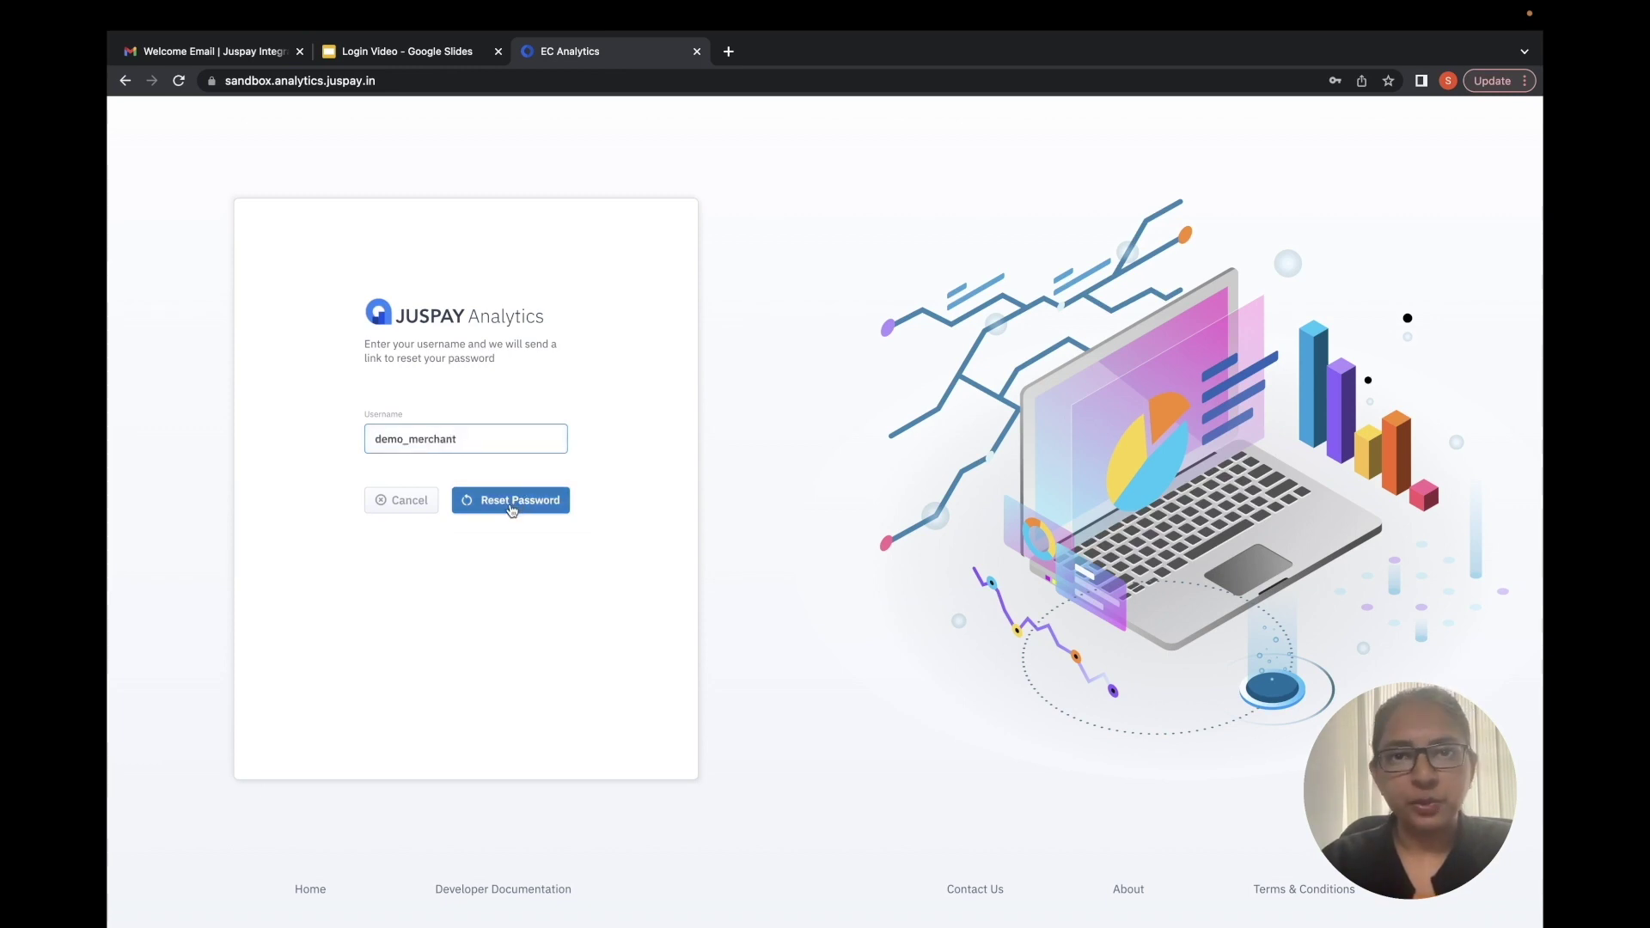
pyautogui.click(512, 503)
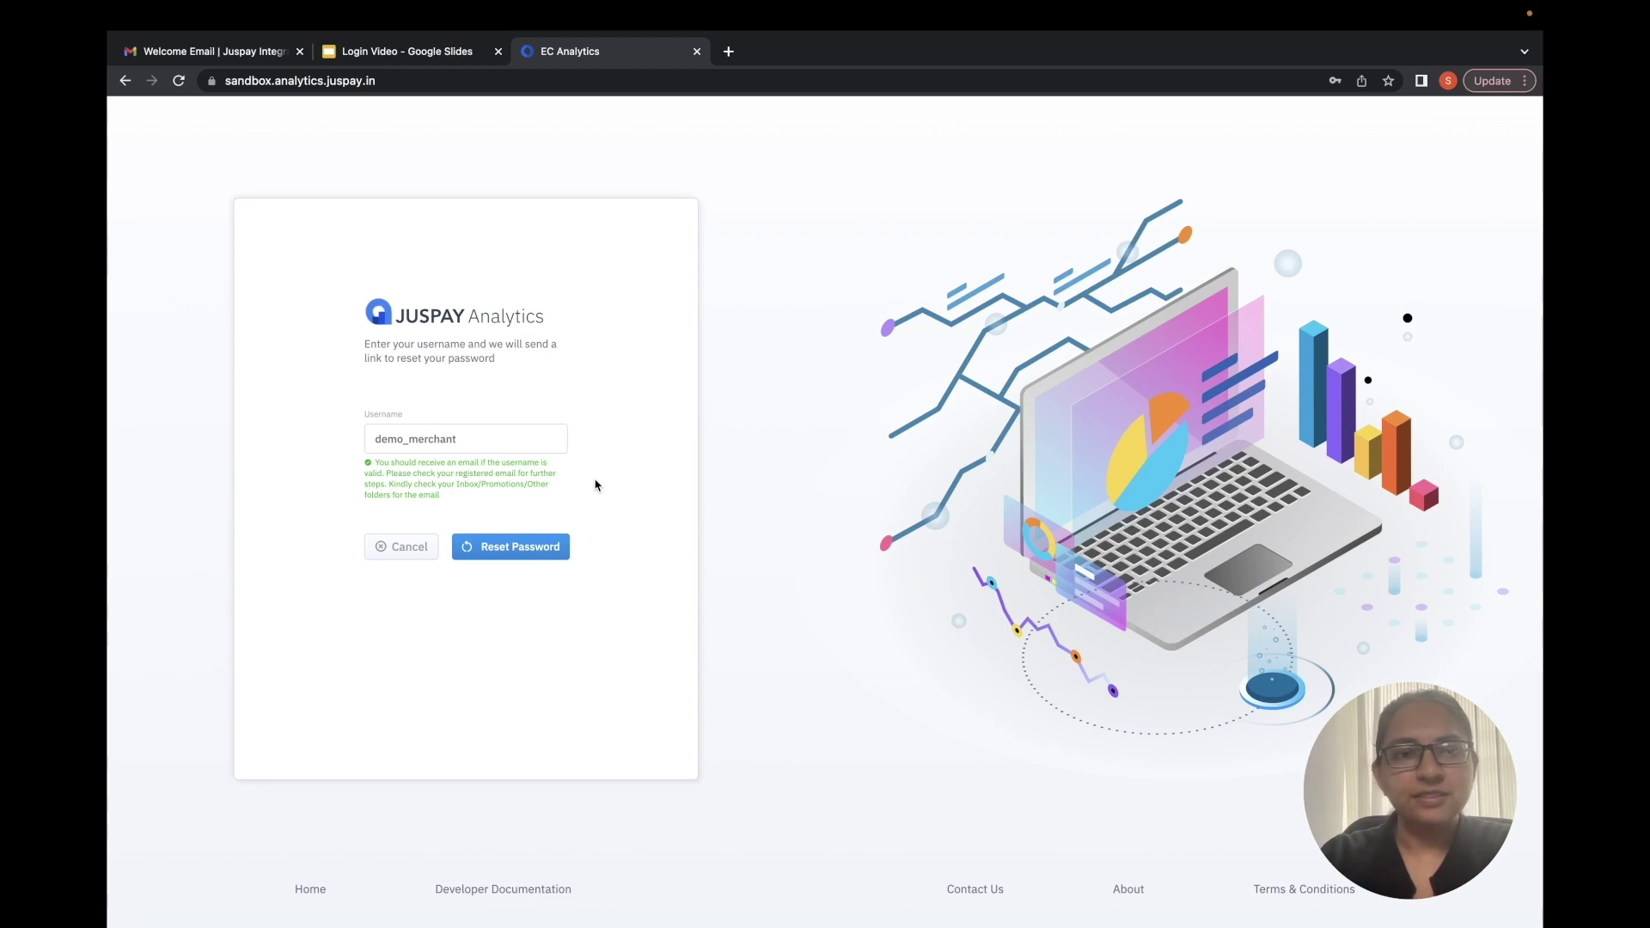
# Step: Open the 'Juspay Dashboard: reset password for demo_merchant' email and follow its Reset Password link
pyautogui.click(251, 55)
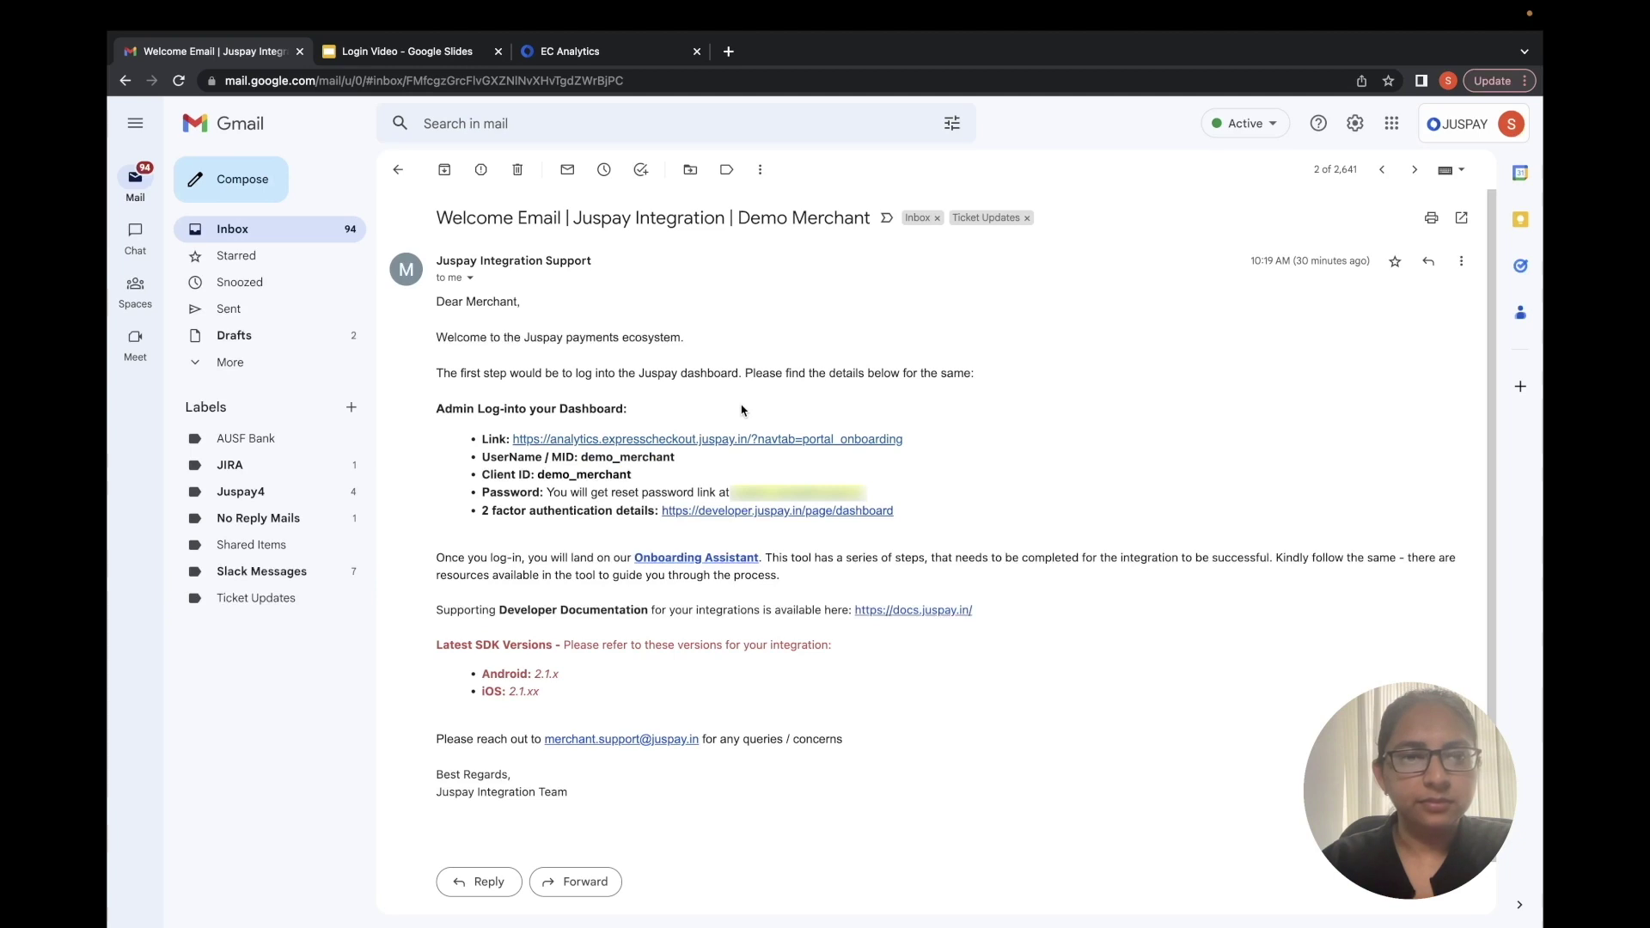
pyautogui.click(398, 168)
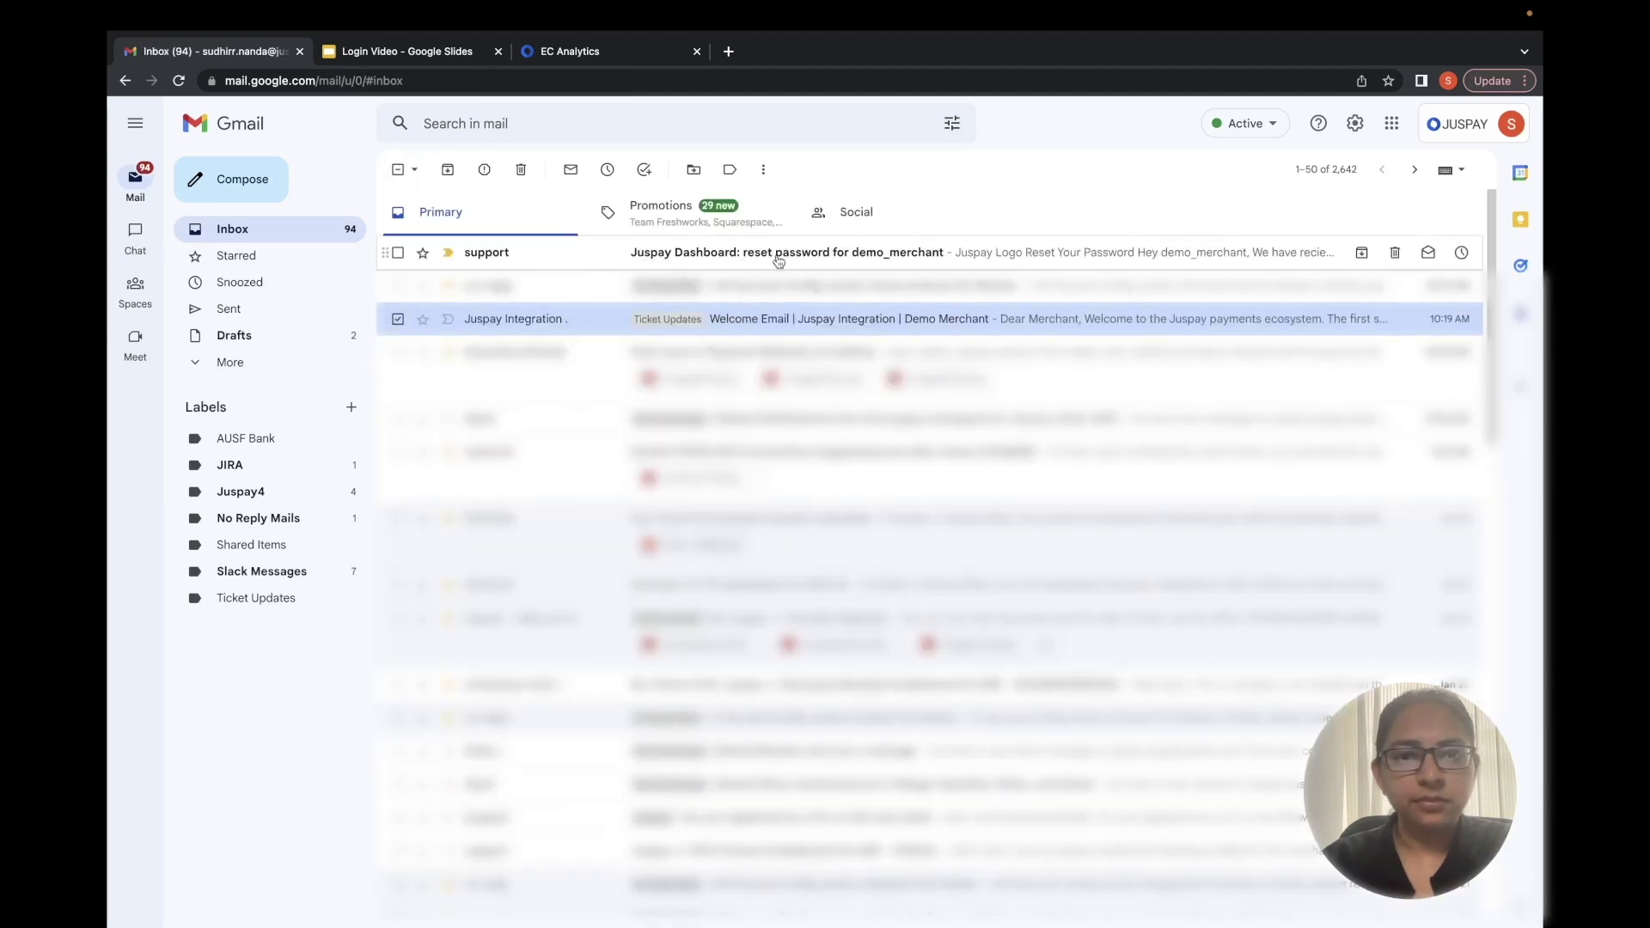
pyautogui.click(786, 252)
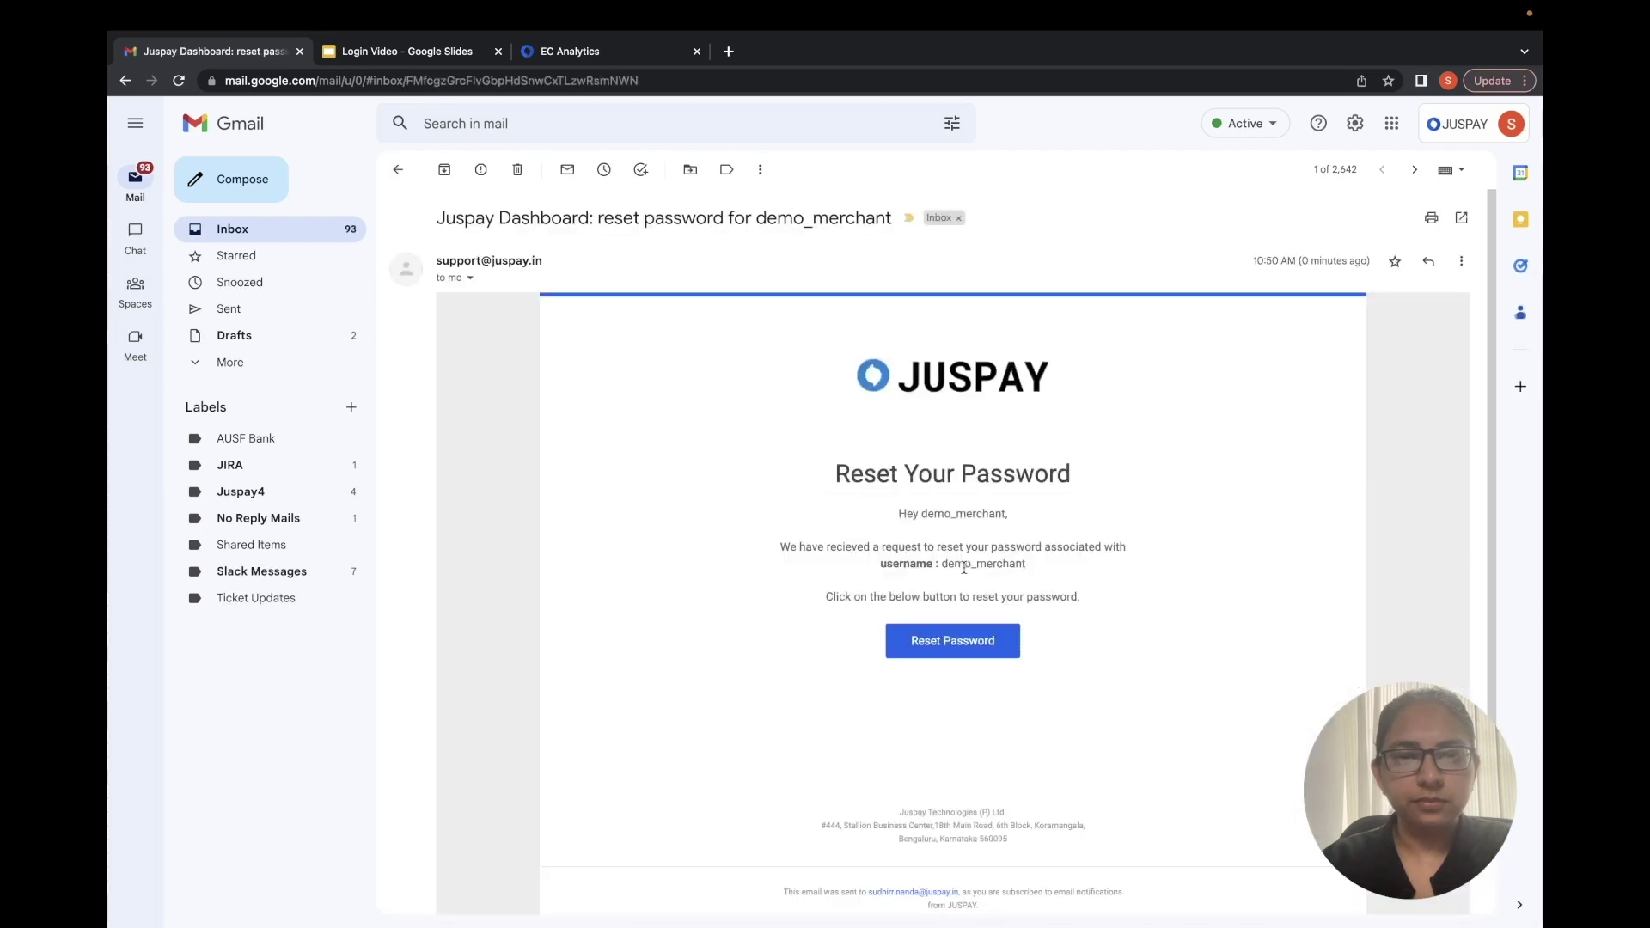
pyautogui.click(956, 647)
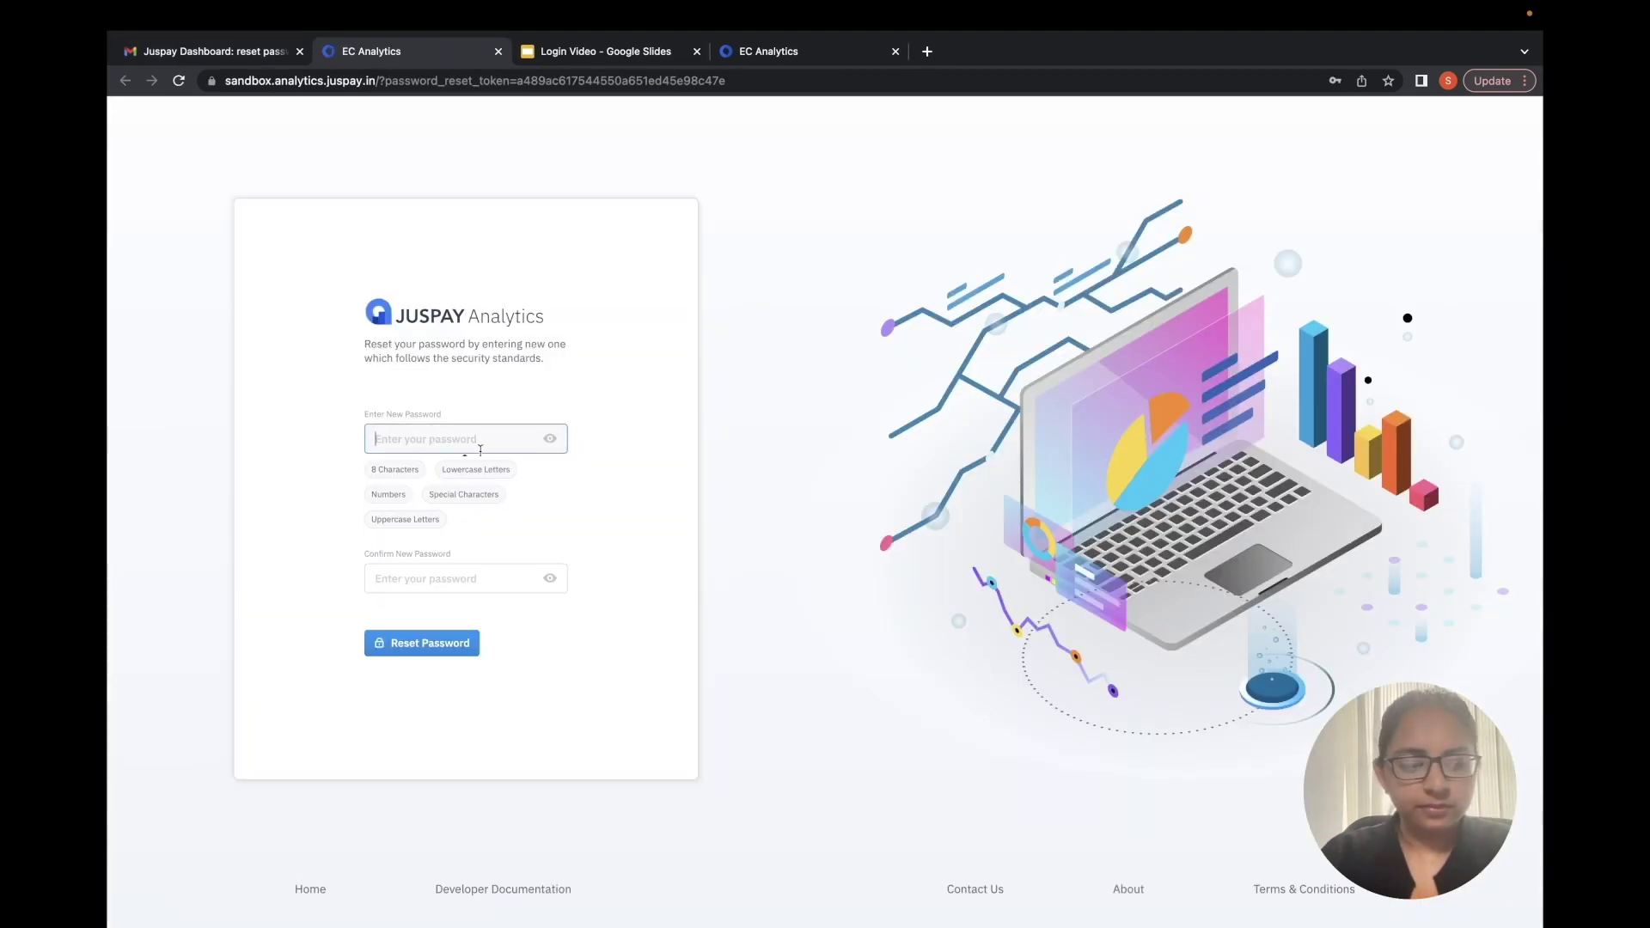
pyautogui.write('••••••')
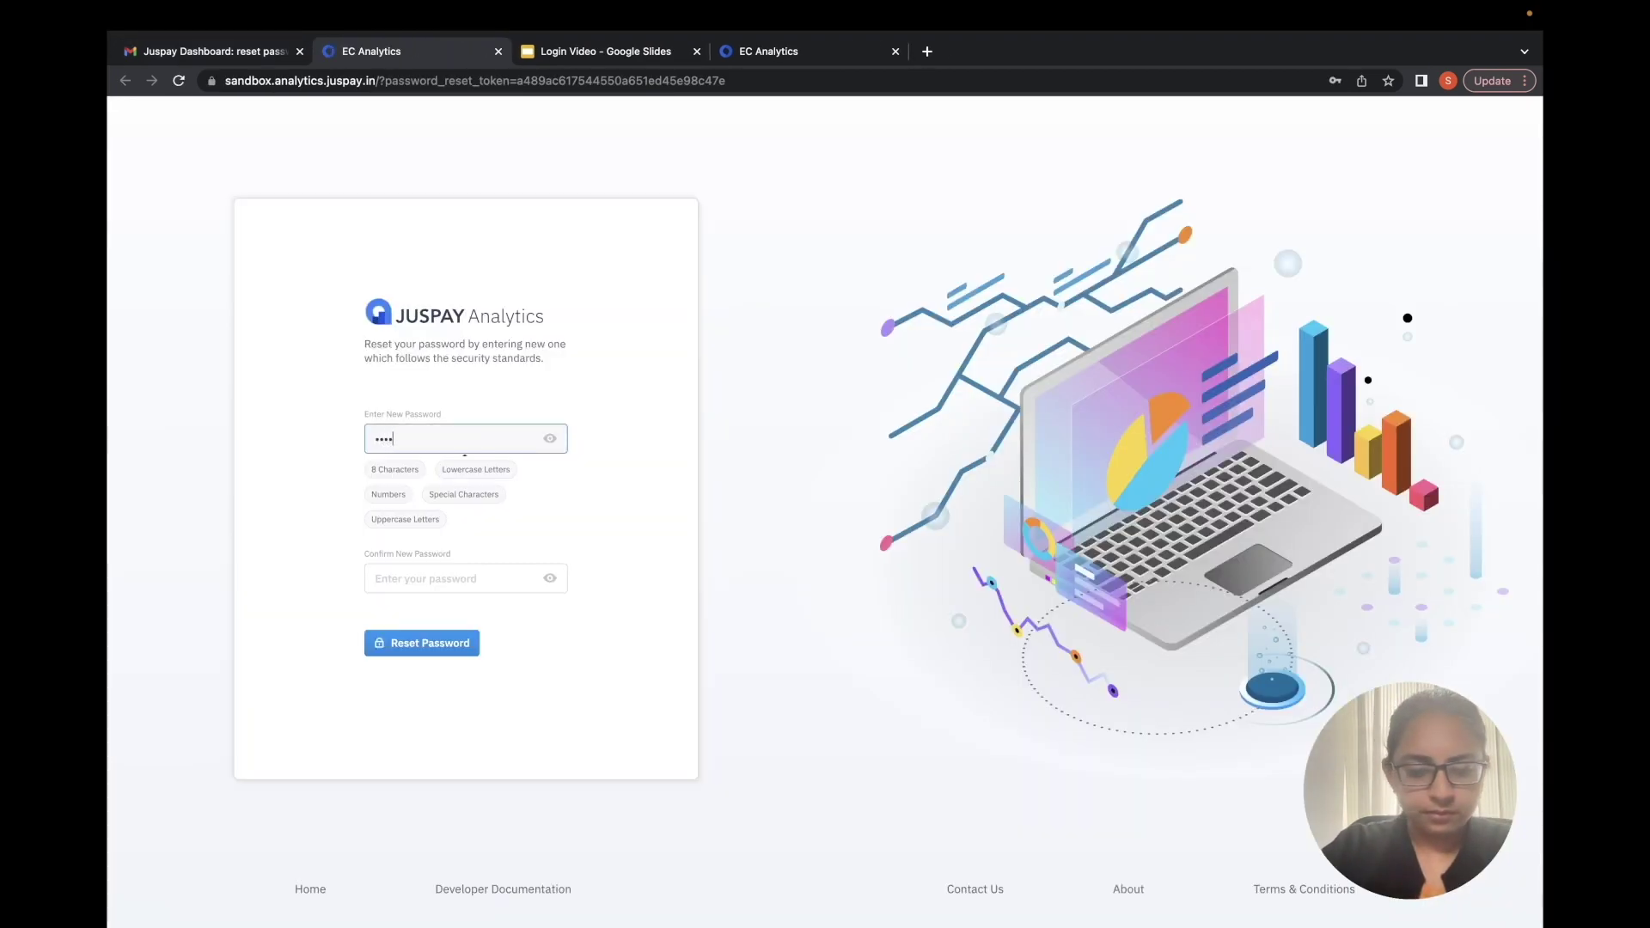
pyautogui.write('••')
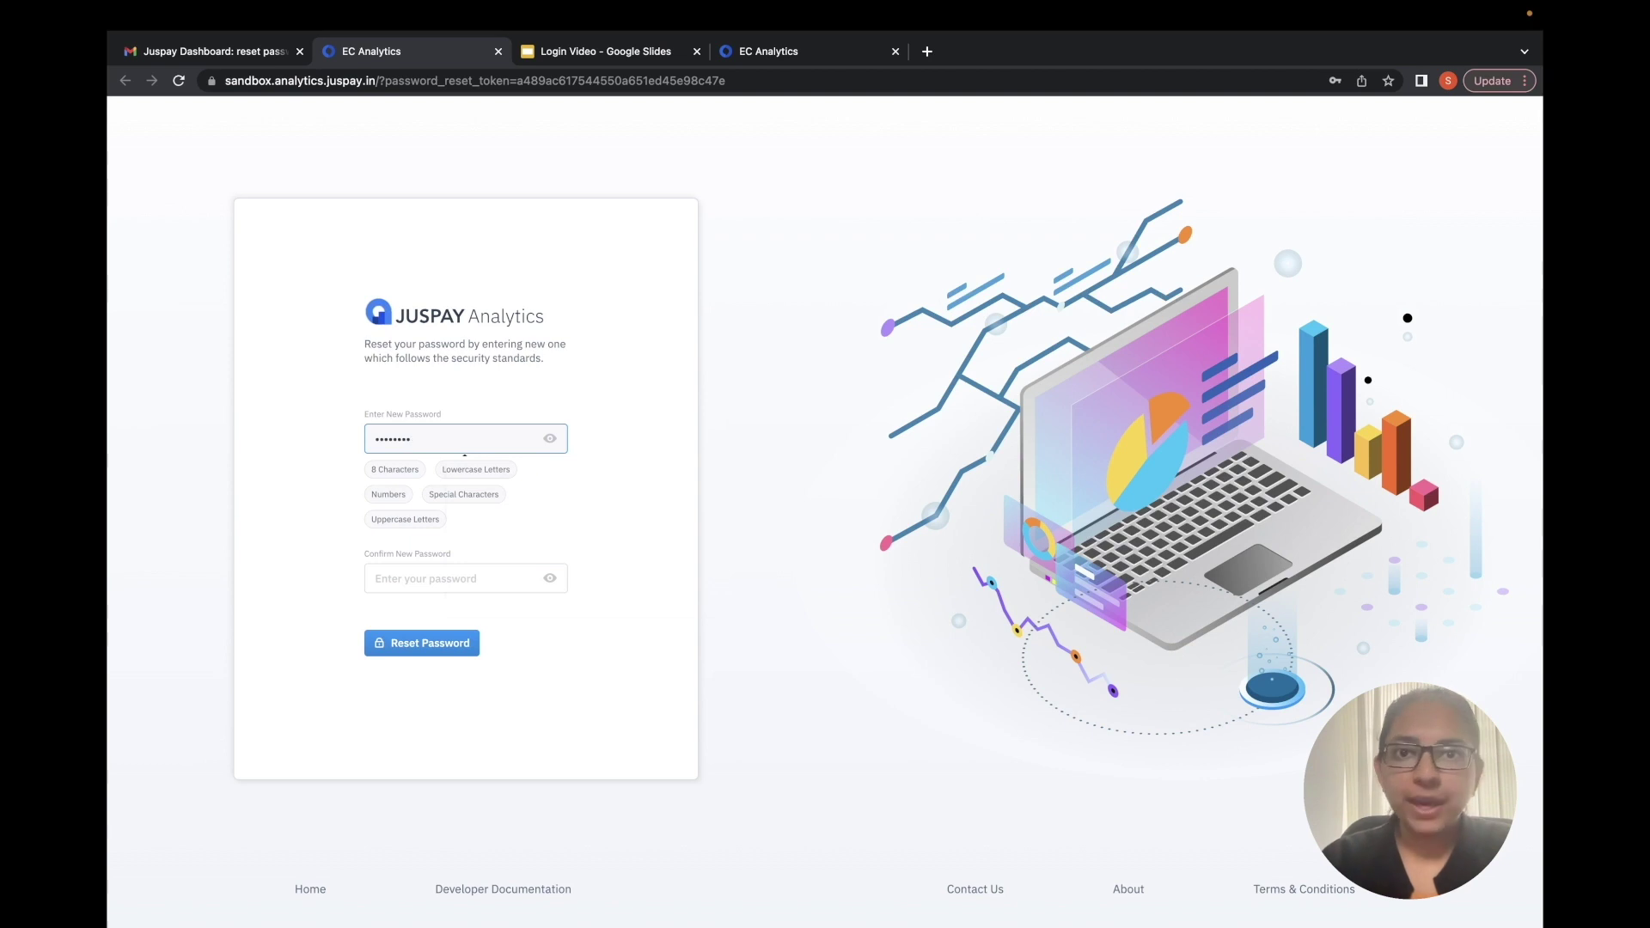
# Step: Enter the new password, repeat it in the confirmation field, and submit it
pyautogui.click(630, 415)
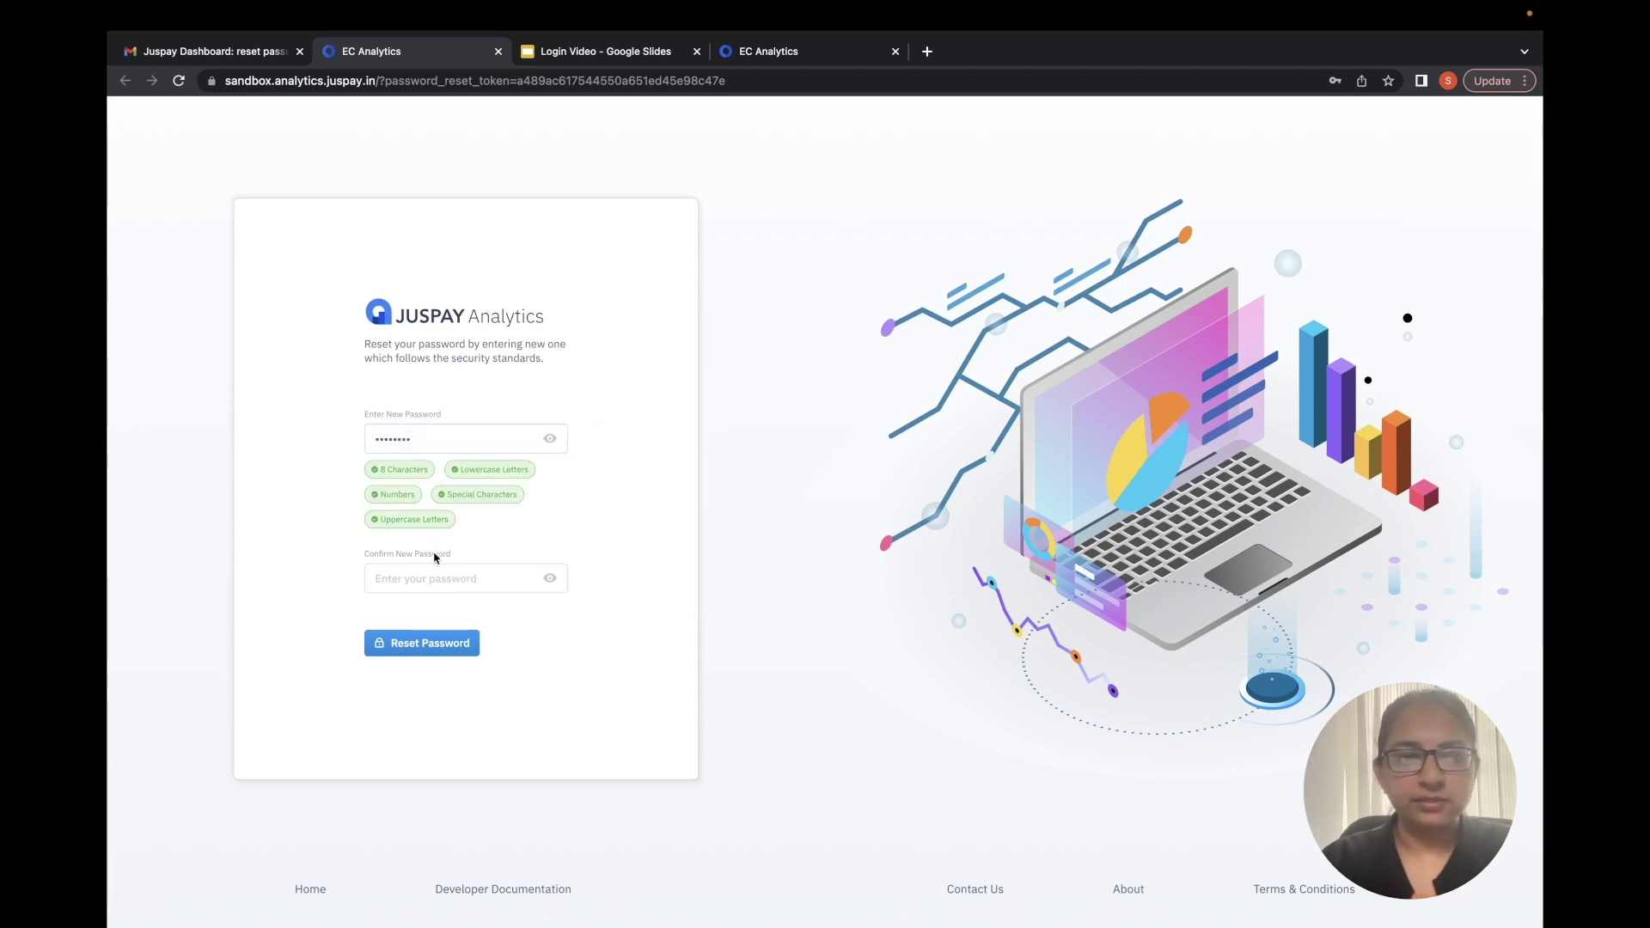
pyautogui.click(418, 580)
pyautogui.write('•••')
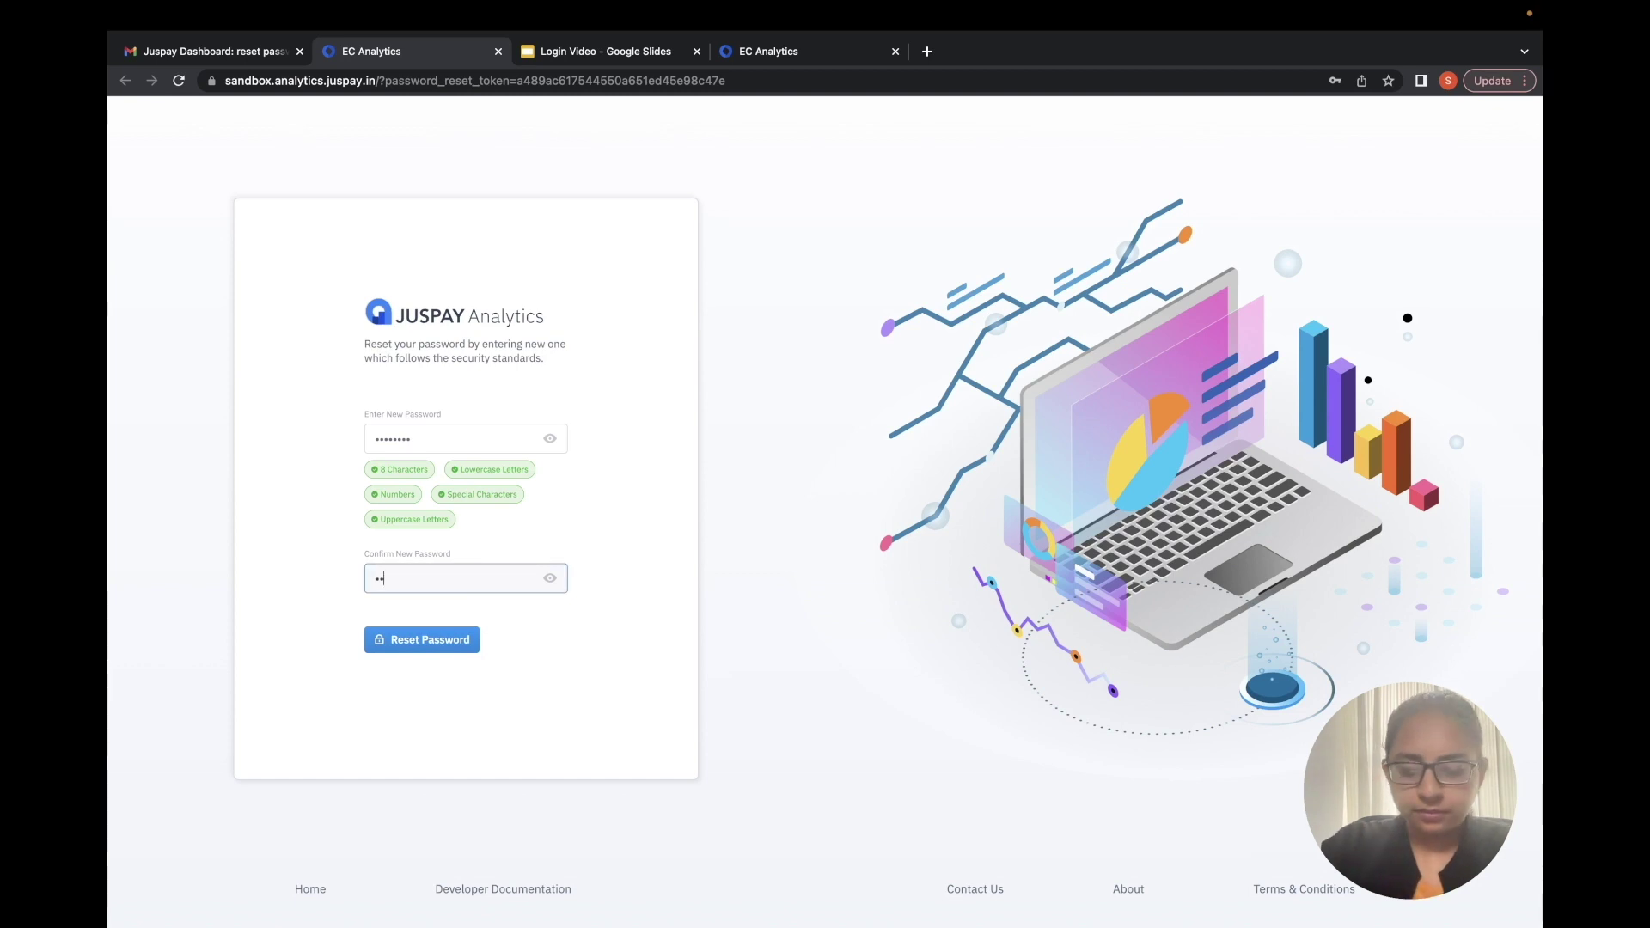
pyautogui.write('•••••')
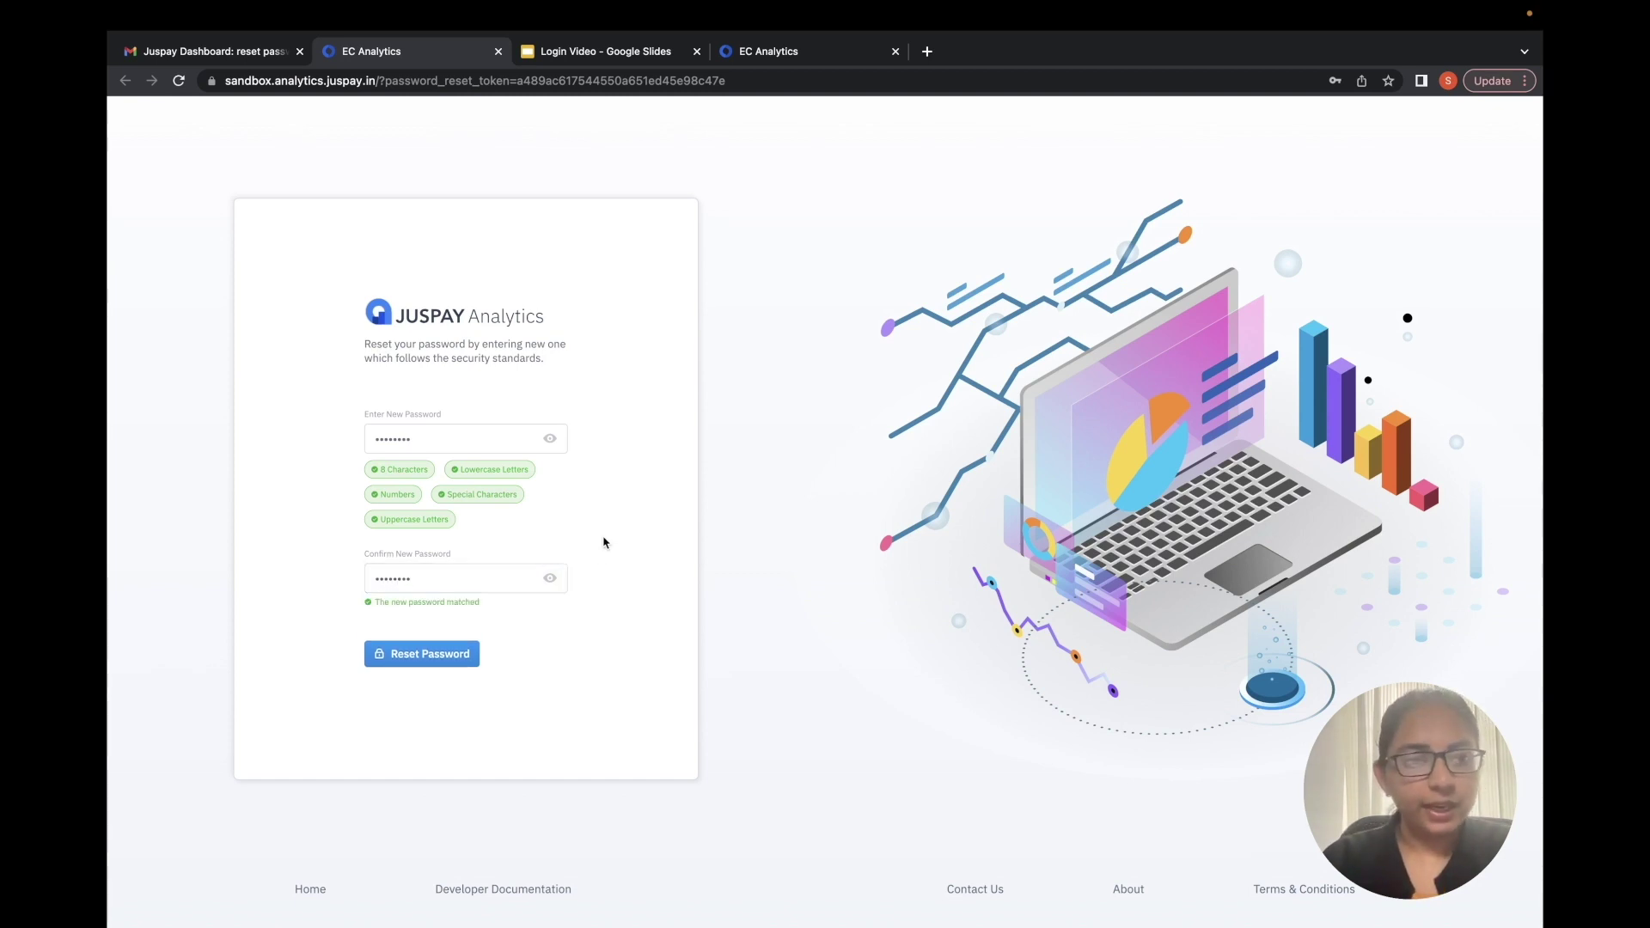
pyautogui.click(422, 654)
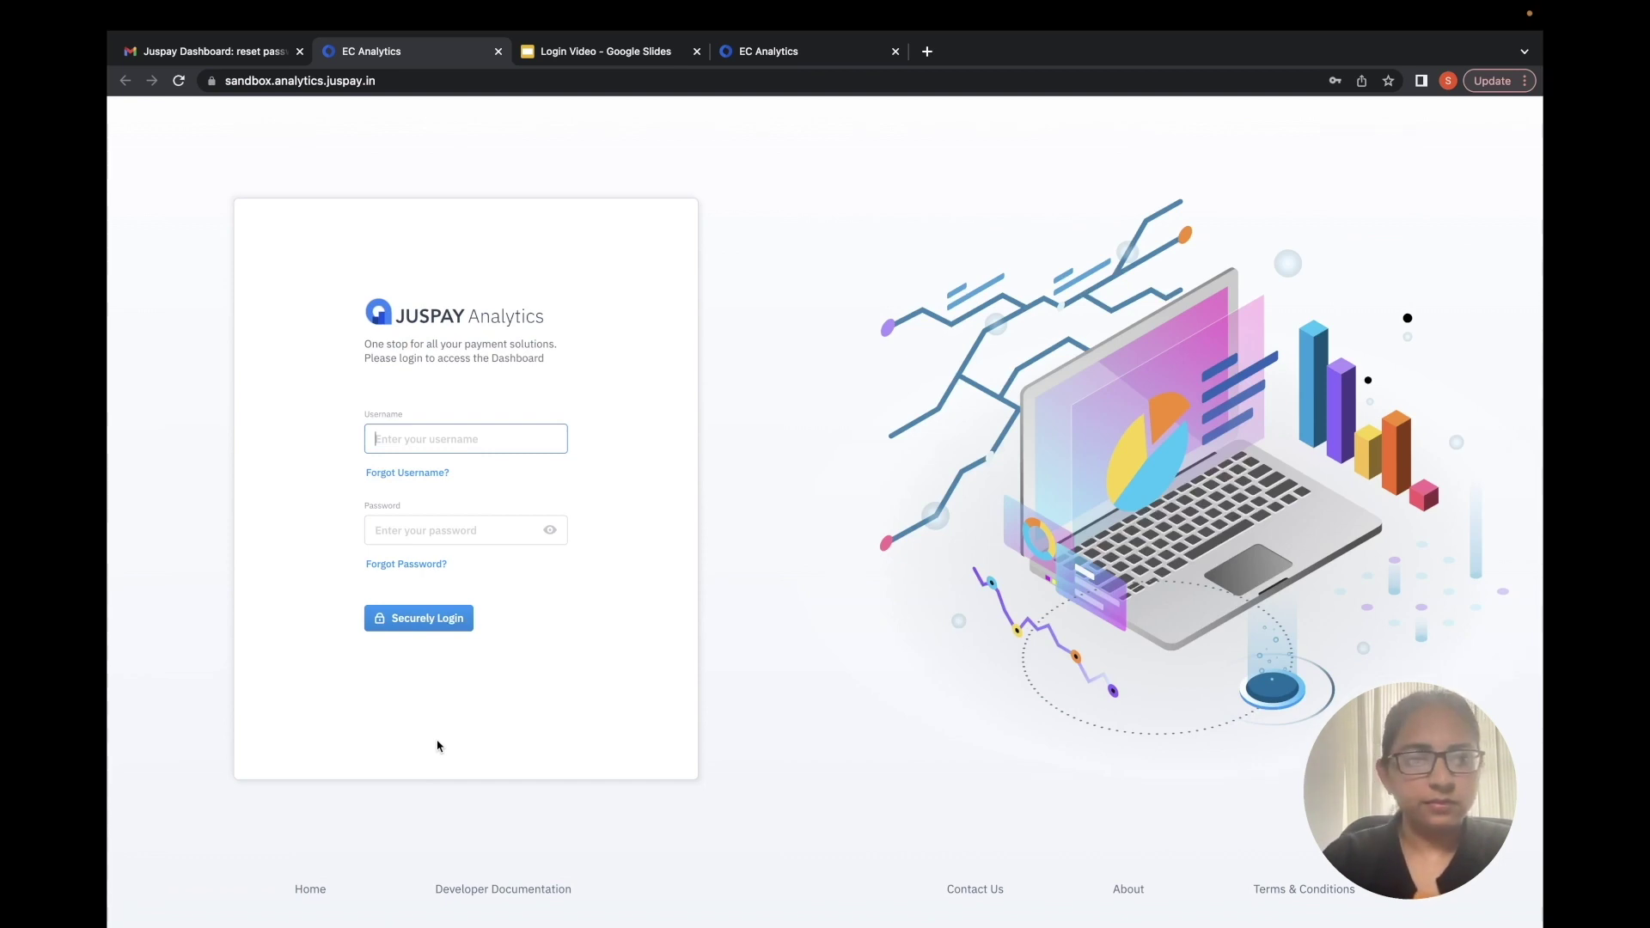
pyautogui.write('demo_merchant')
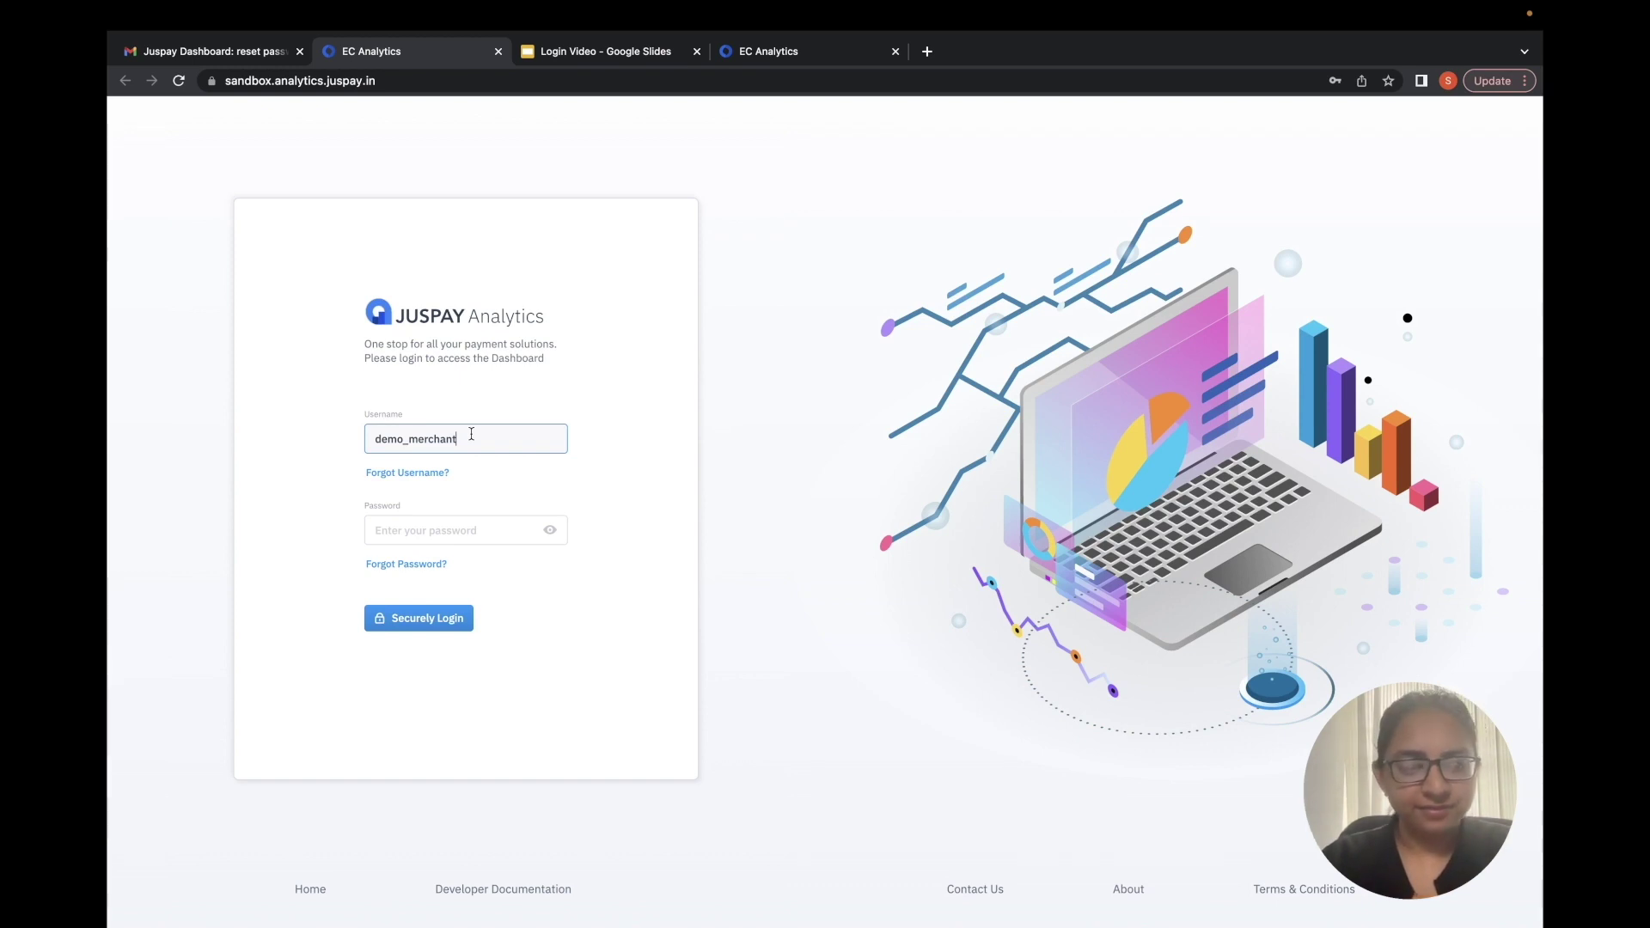
# Step: Fill in the new password in the login form's Password field
pyautogui.click(466, 518)
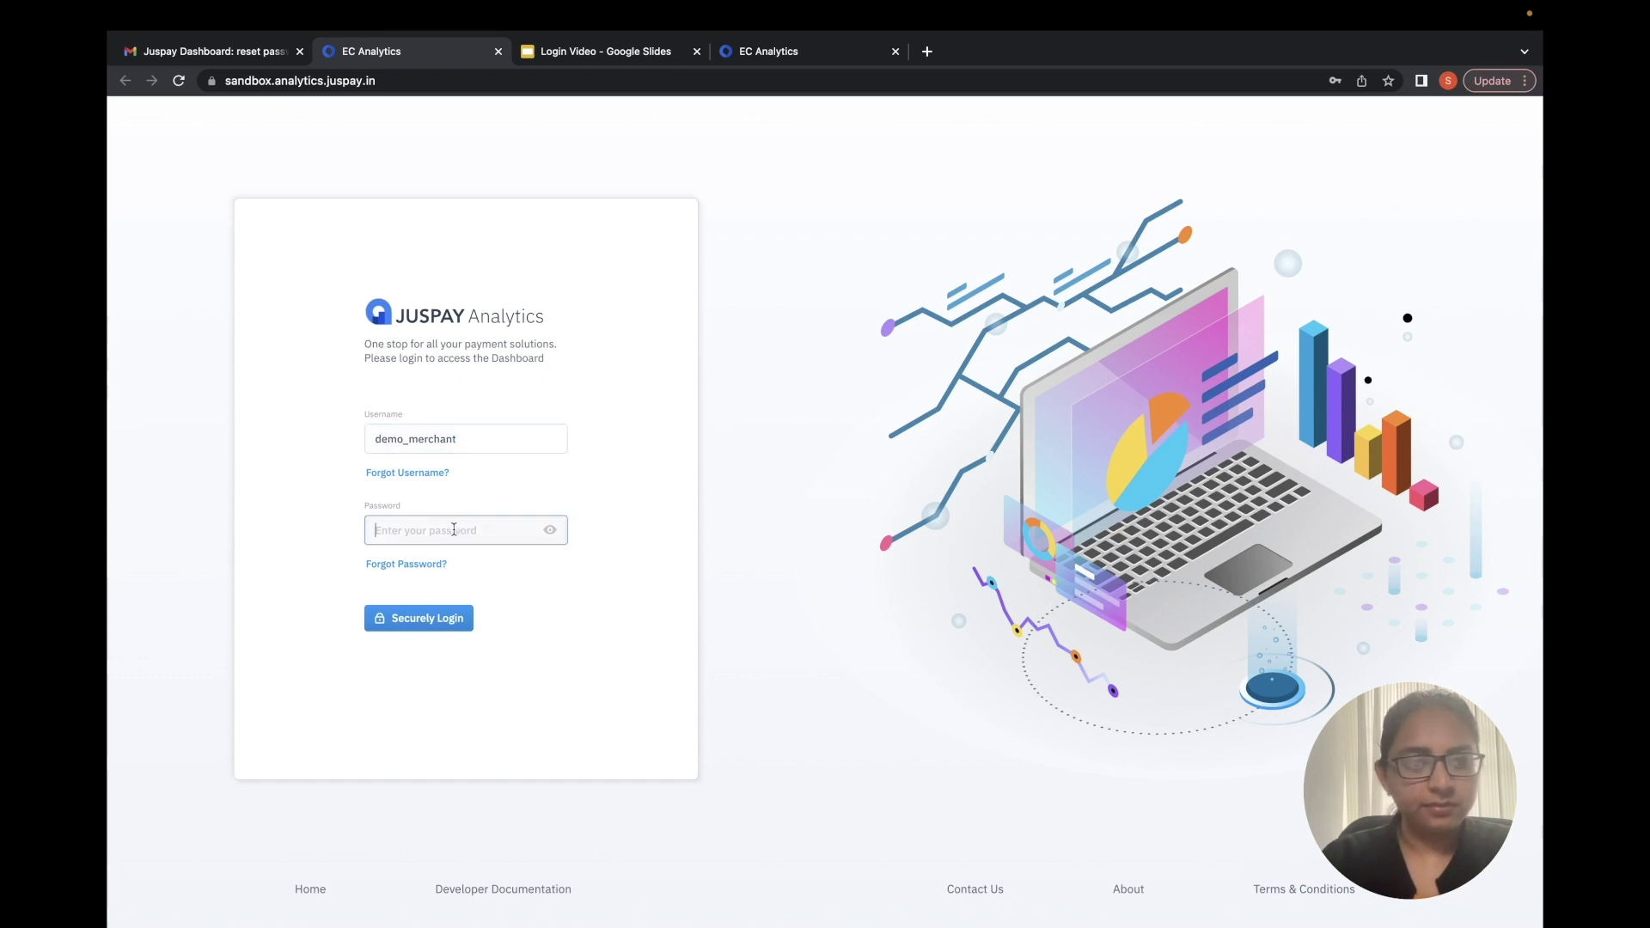
pyautogui.write('••••••••')
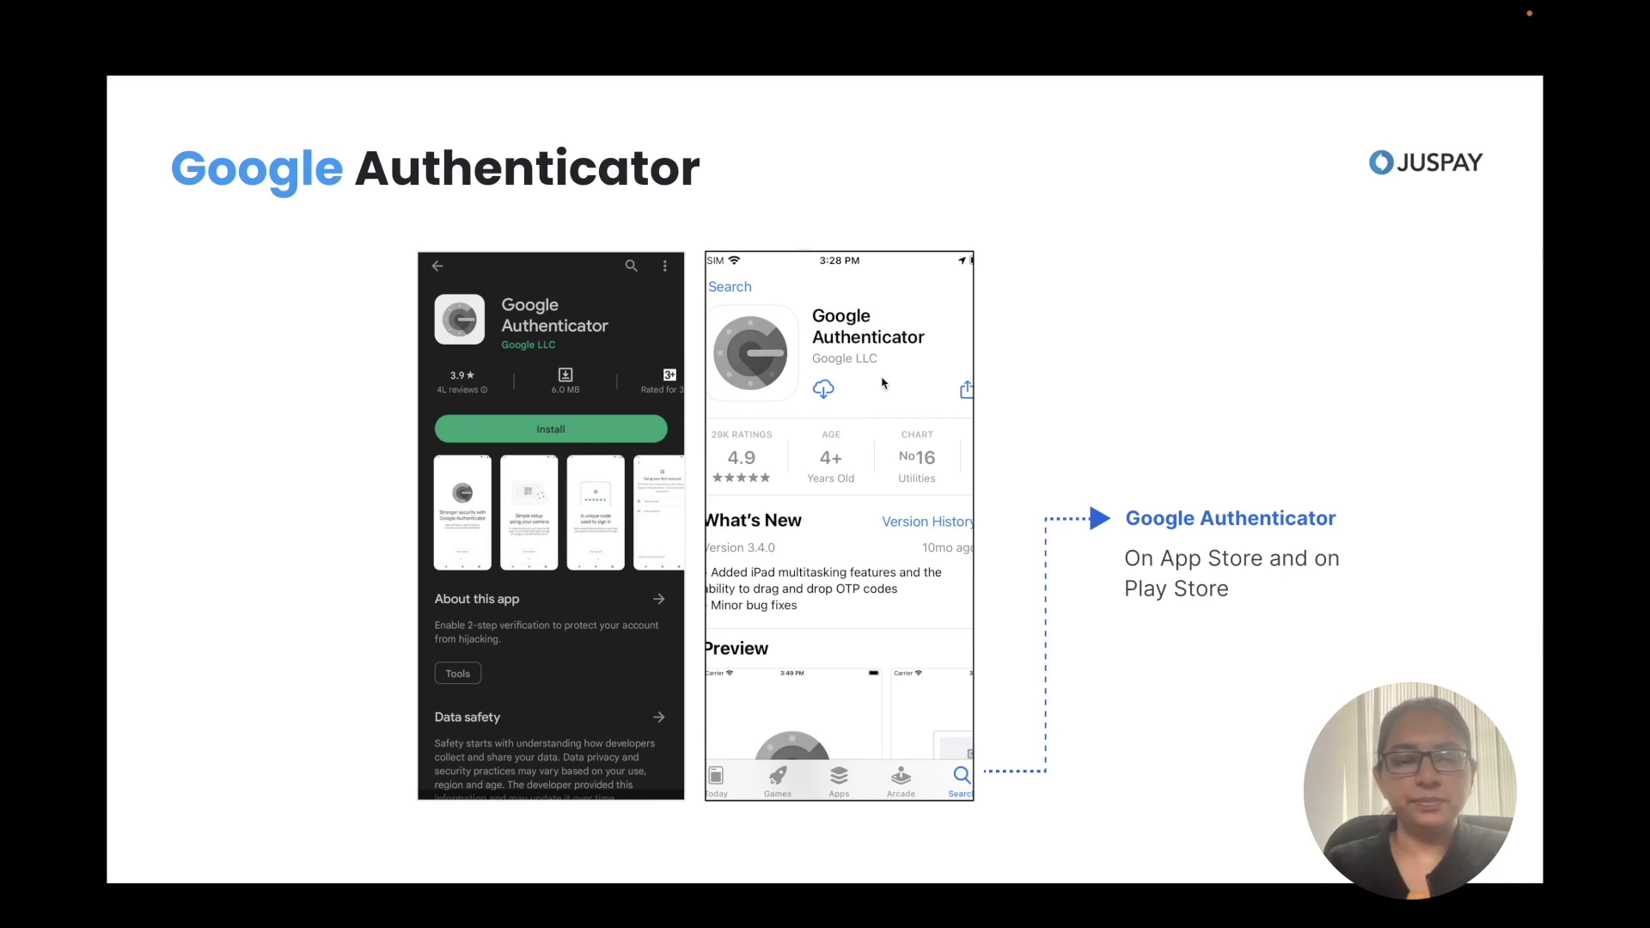
# Step: Exit the full-screen Google Authenticator slide to return to the browser
pyautogui.press('Escape')
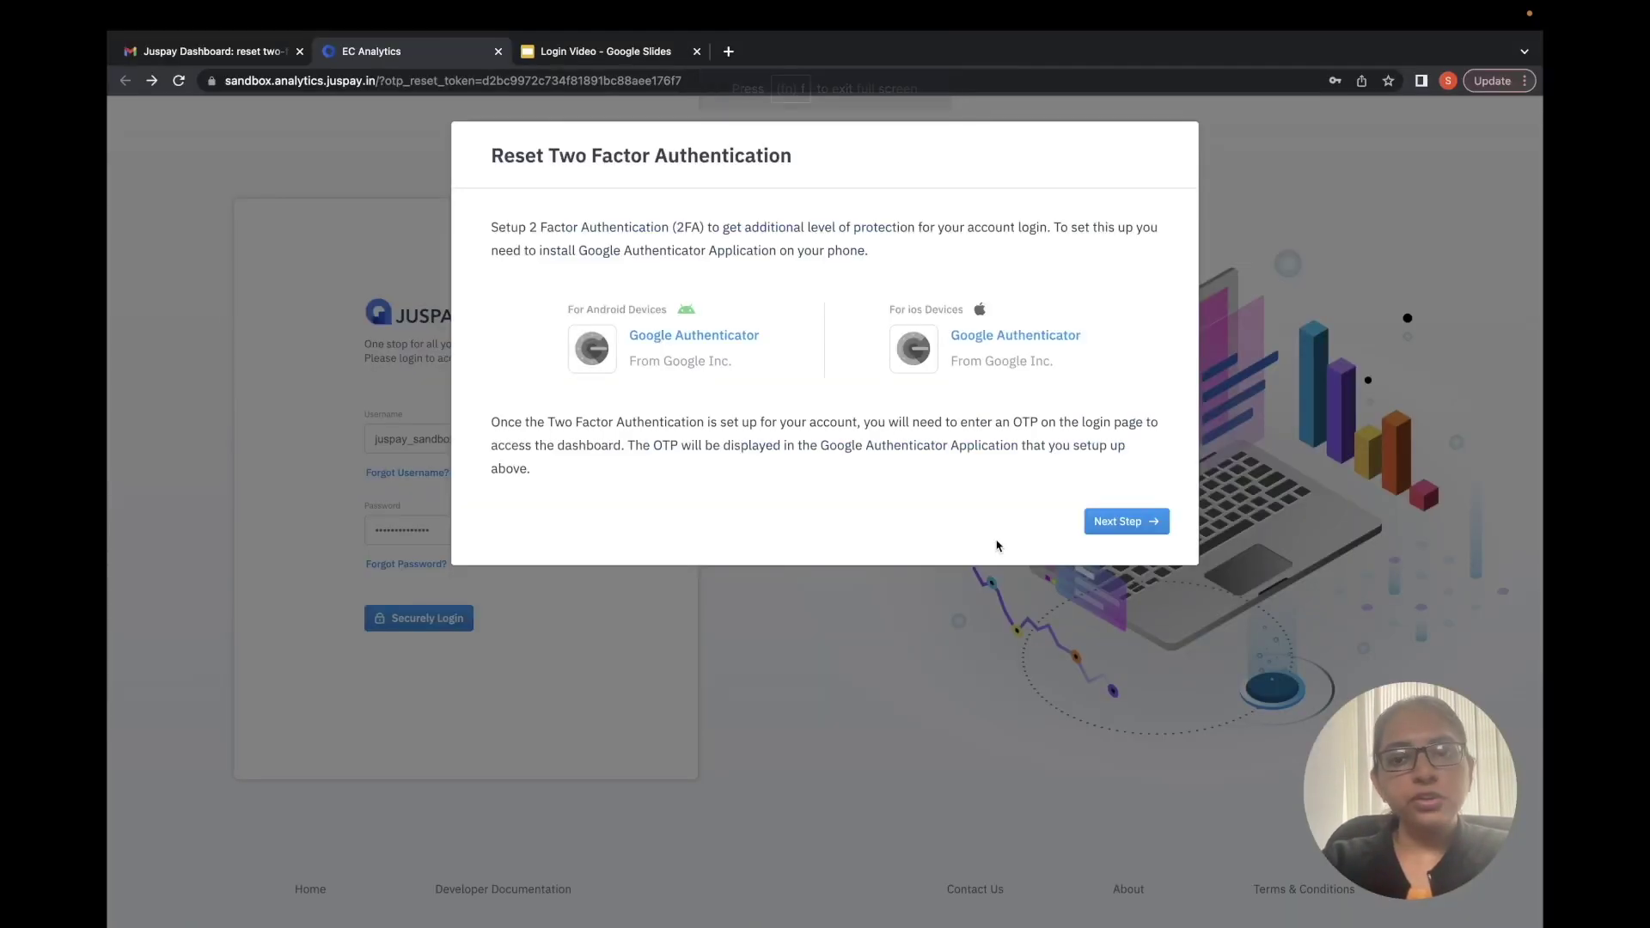
# Step: Choose Next Step in the Reset Two Factor Authentication dialog
pyautogui.click(1127, 523)
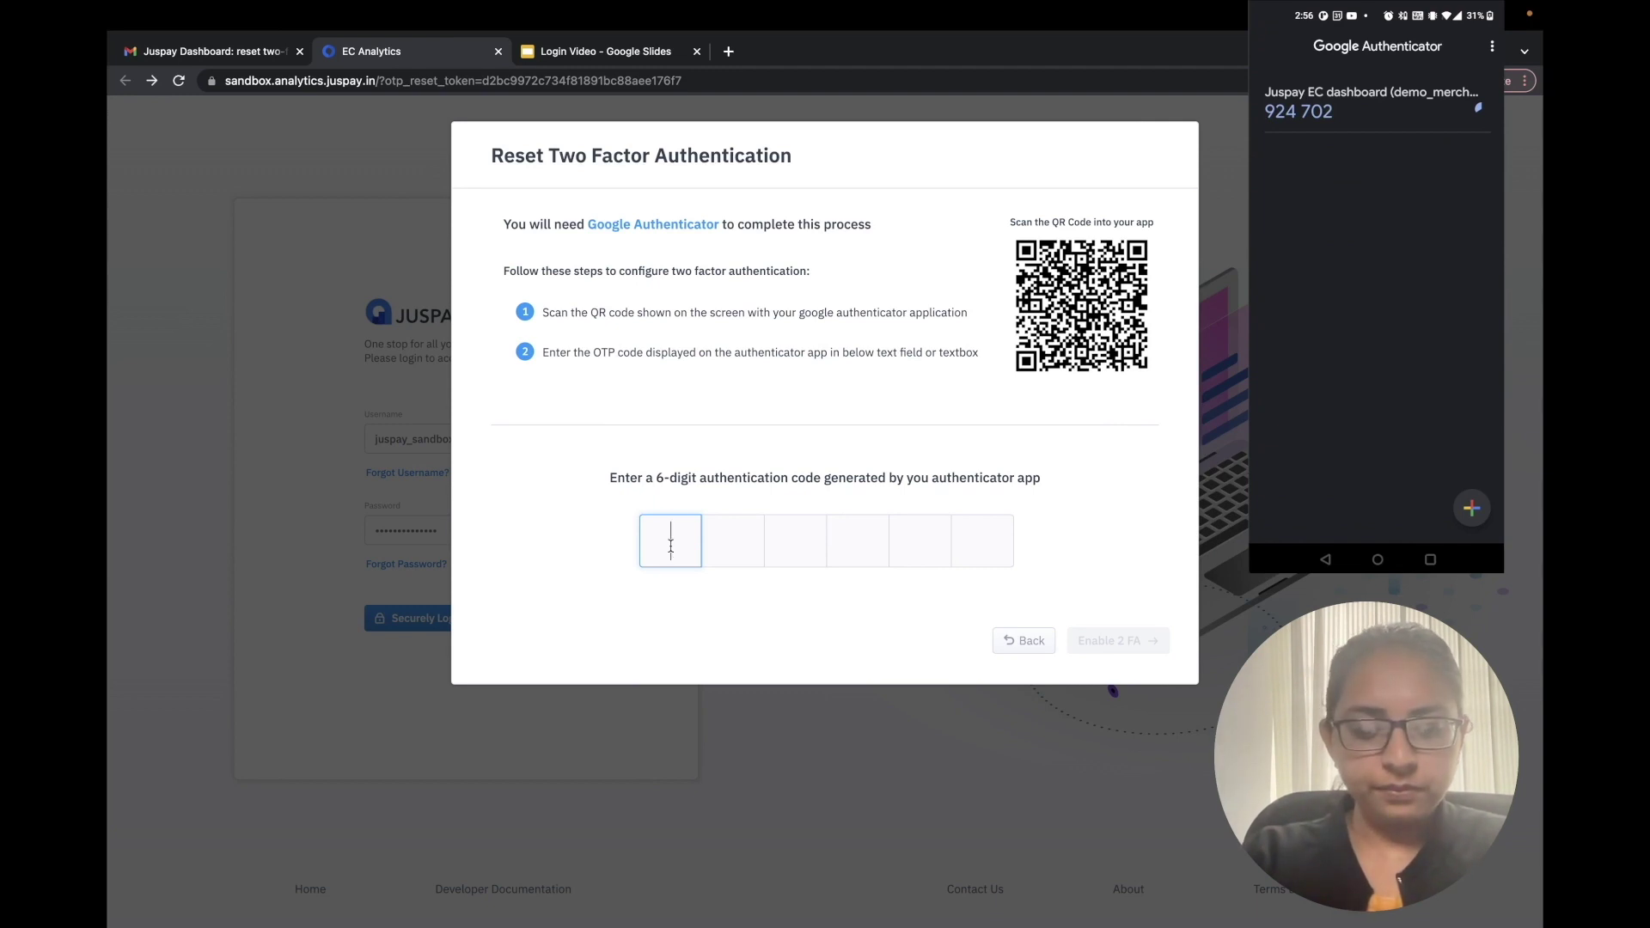
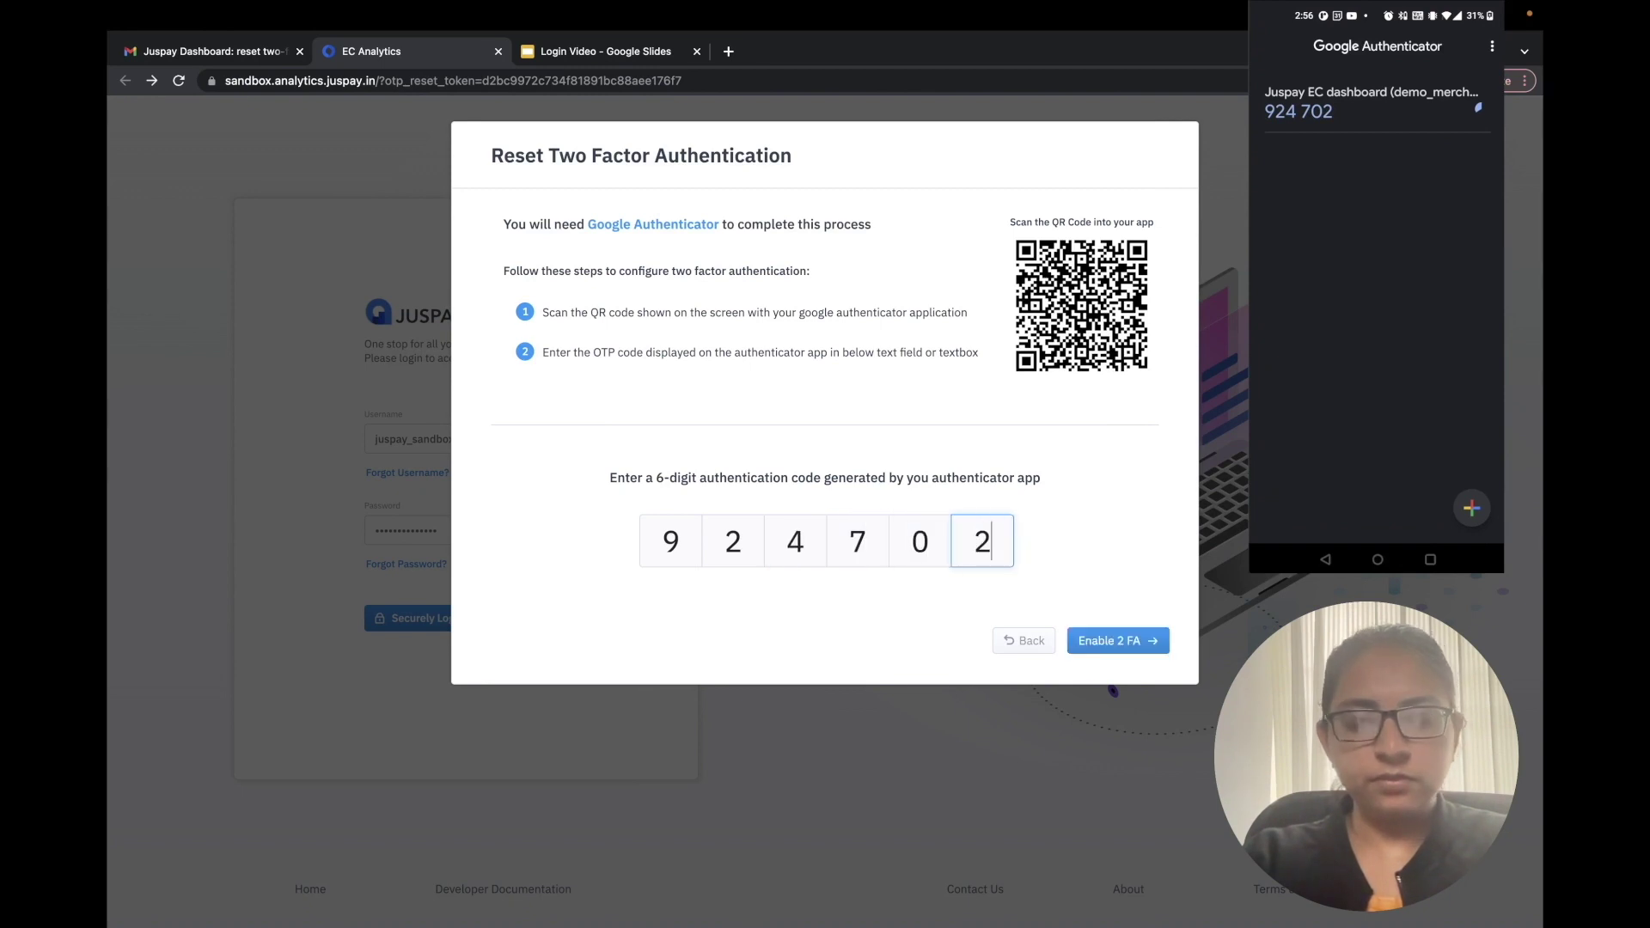